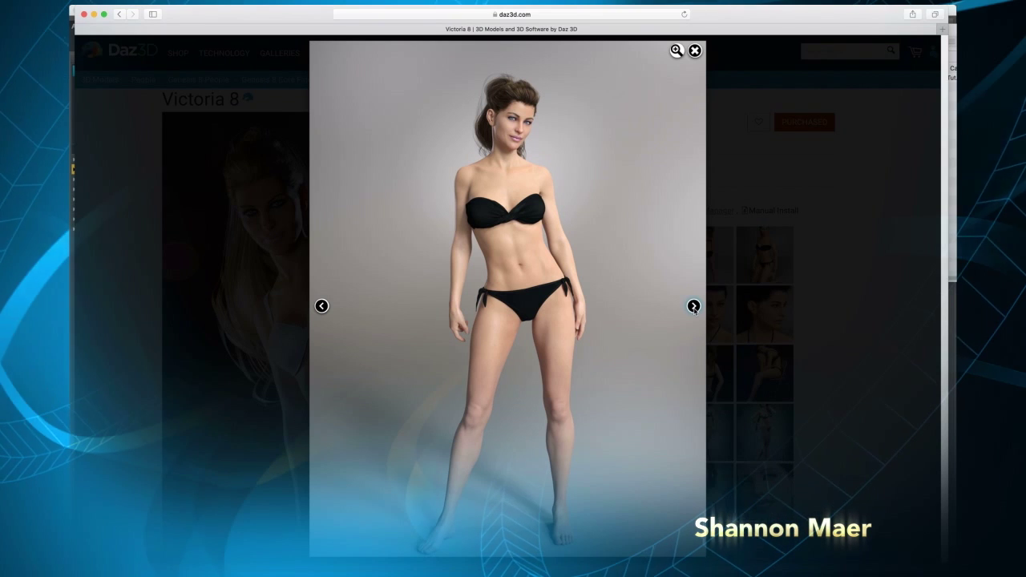
# Step: Look through the full-size promotional images of Victoria 8 in the product page's gallery
pyautogui.click(693, 306)
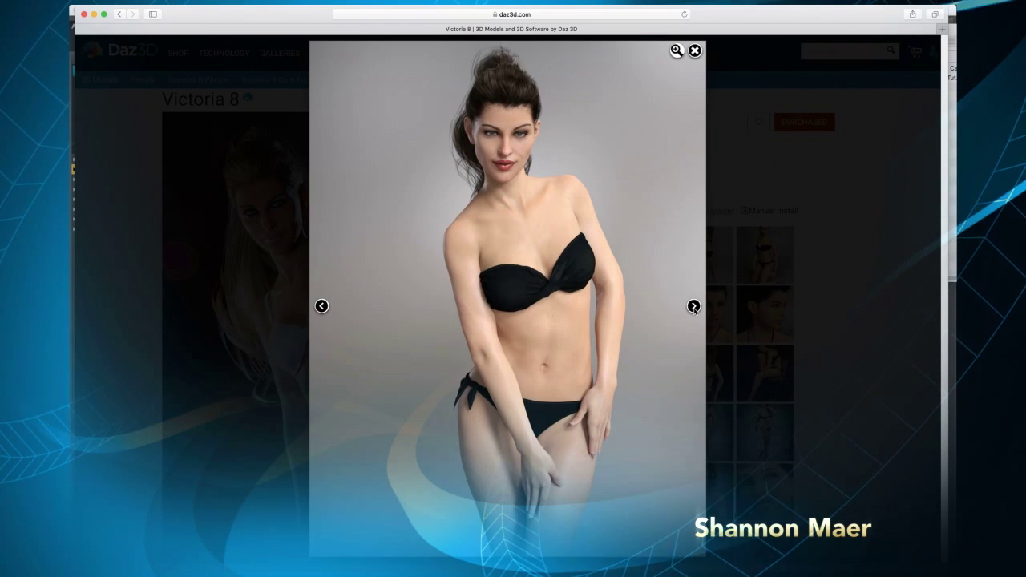
pyautogui.click(693, 306)
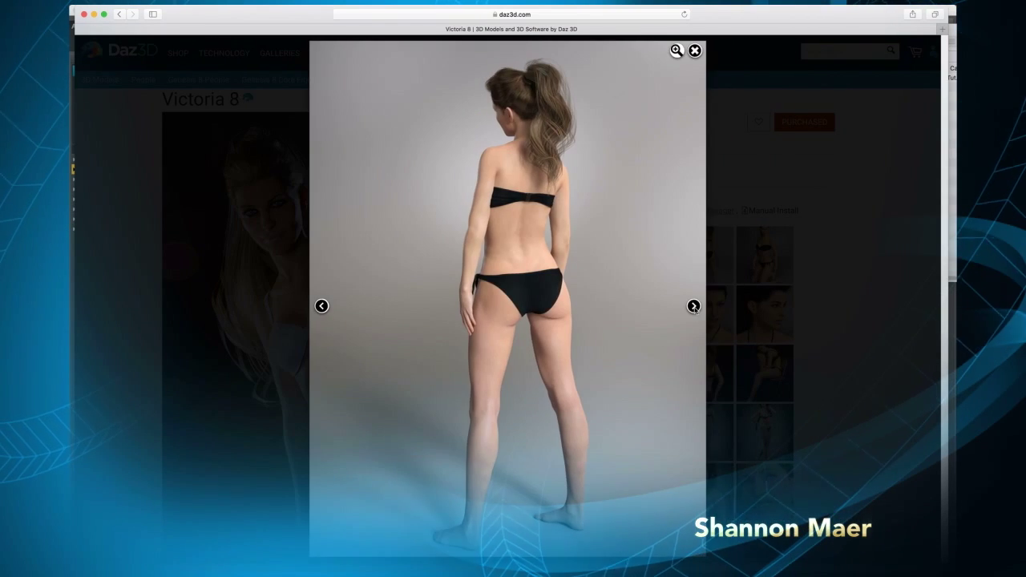
pyautogui.click(694, 306)
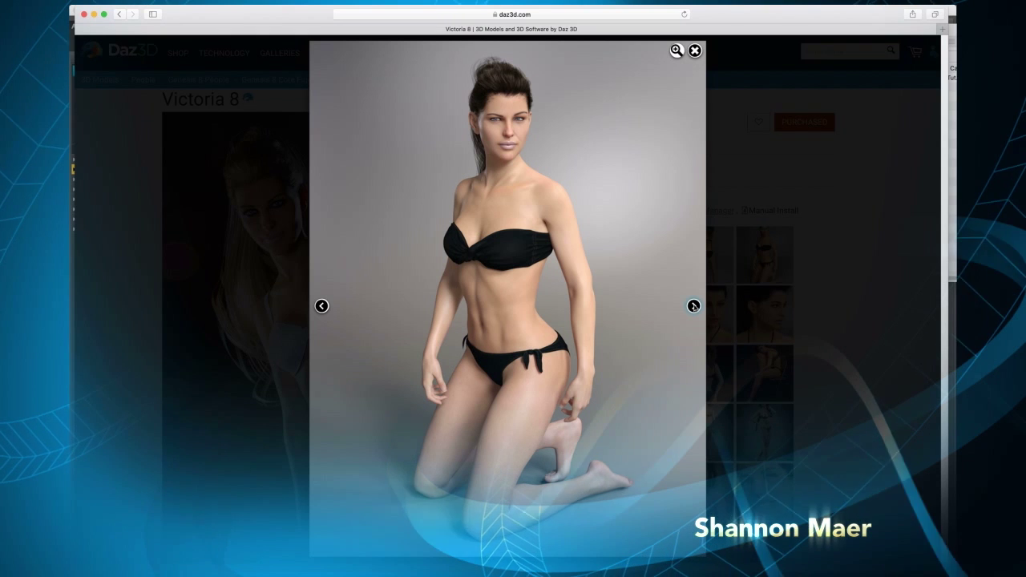
pyautogui.click(694, 306)
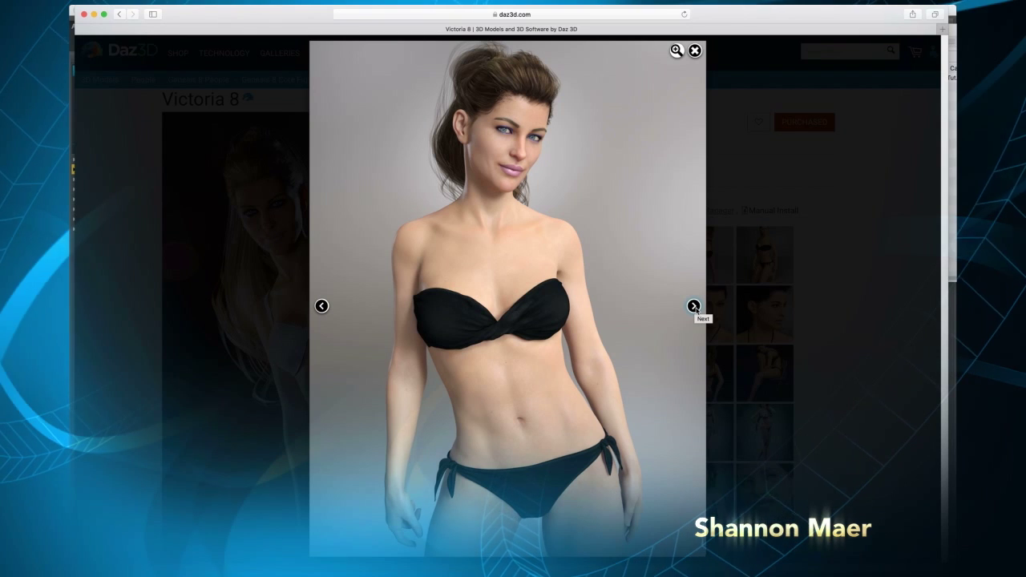
pyautogui.click(693, 305)
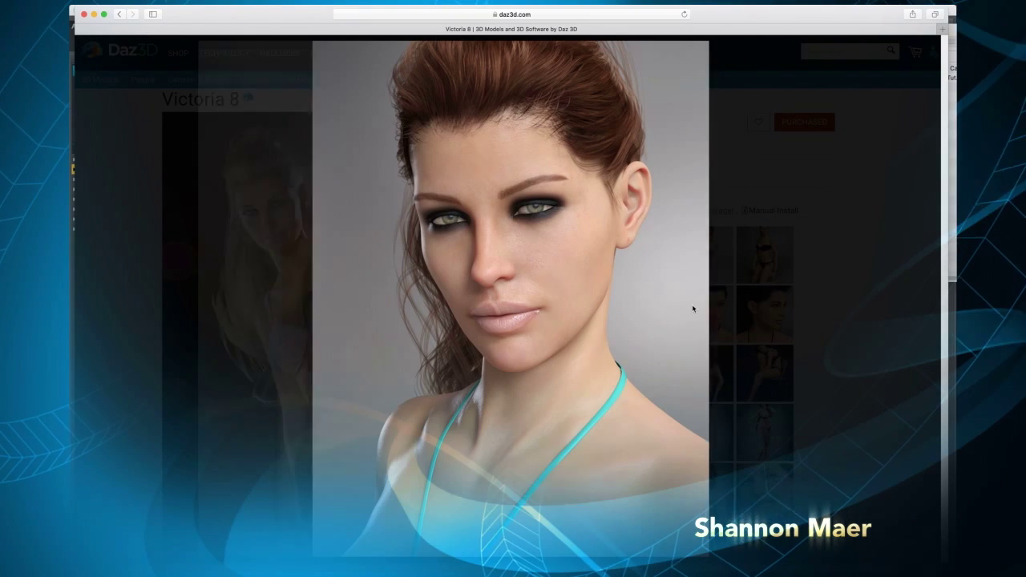
pyautogui.click(694, 306)
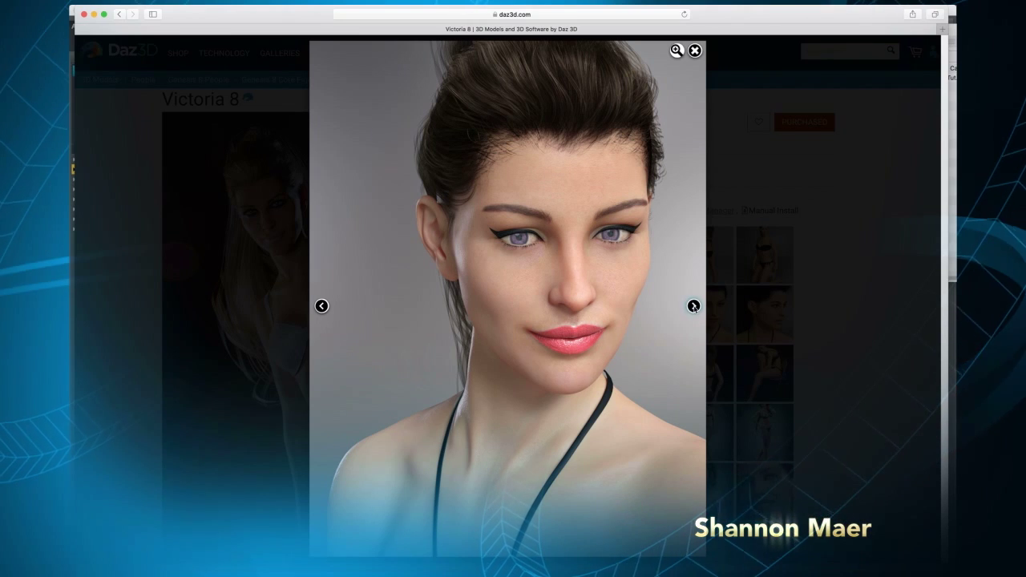
pyautogui.click(694, 305)
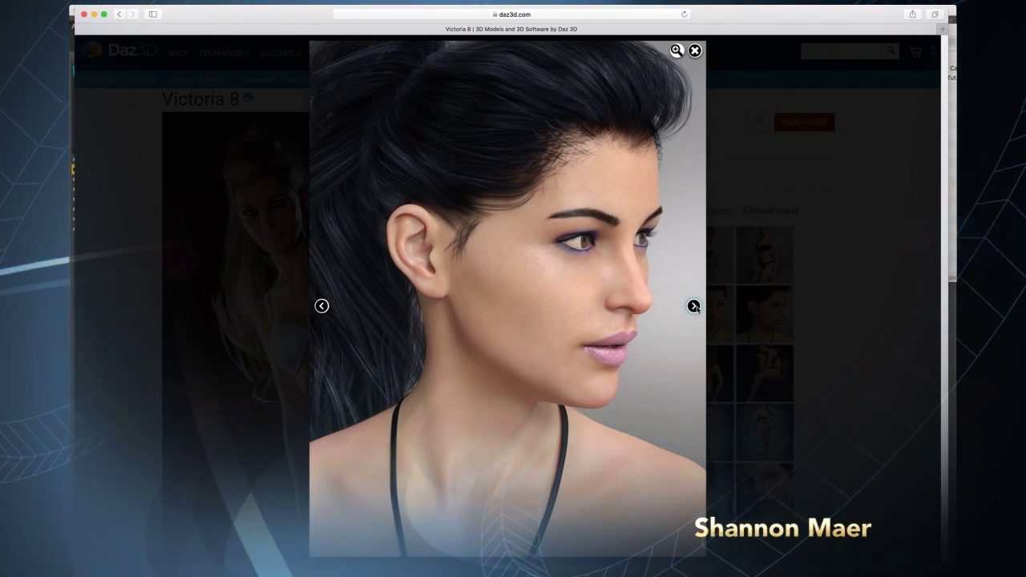
pyautogui.click(694, 306)
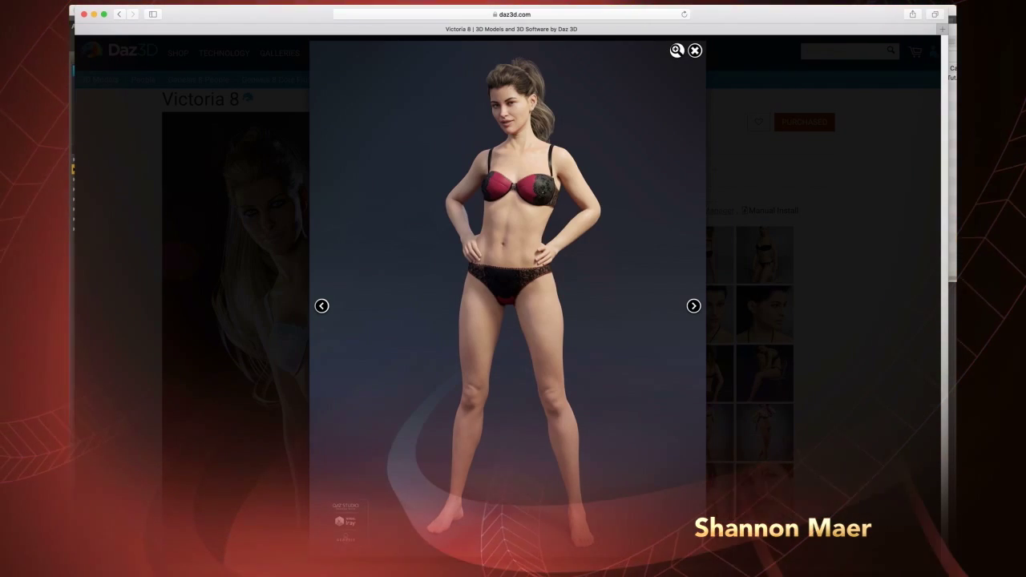
pyautogui.click(695, 306)
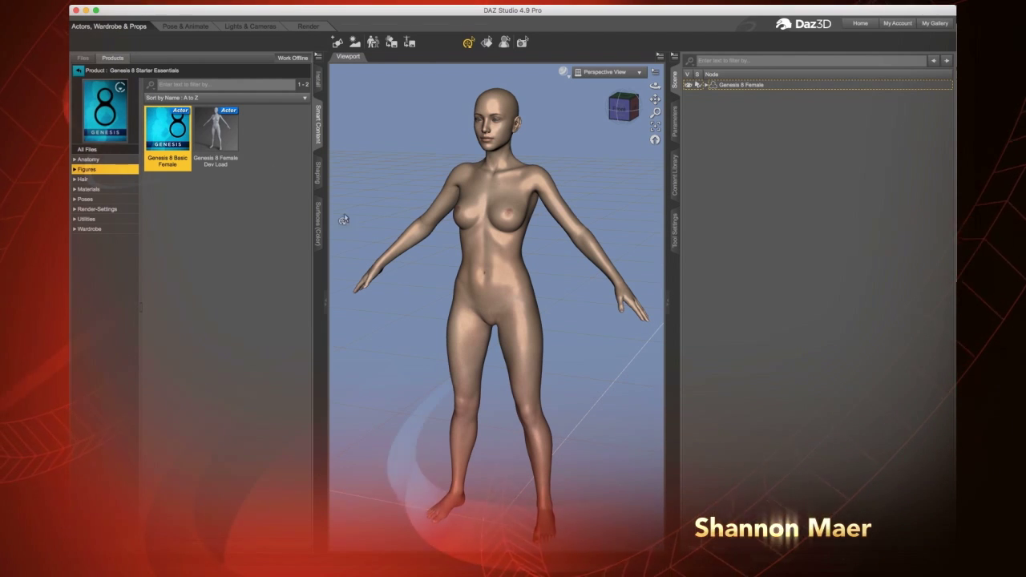
# Step: Examine the Genesis 8 Basic Female and Dev Load presets and the loaded female figure from a closer, angled view
pyautogui.click(213, 134)
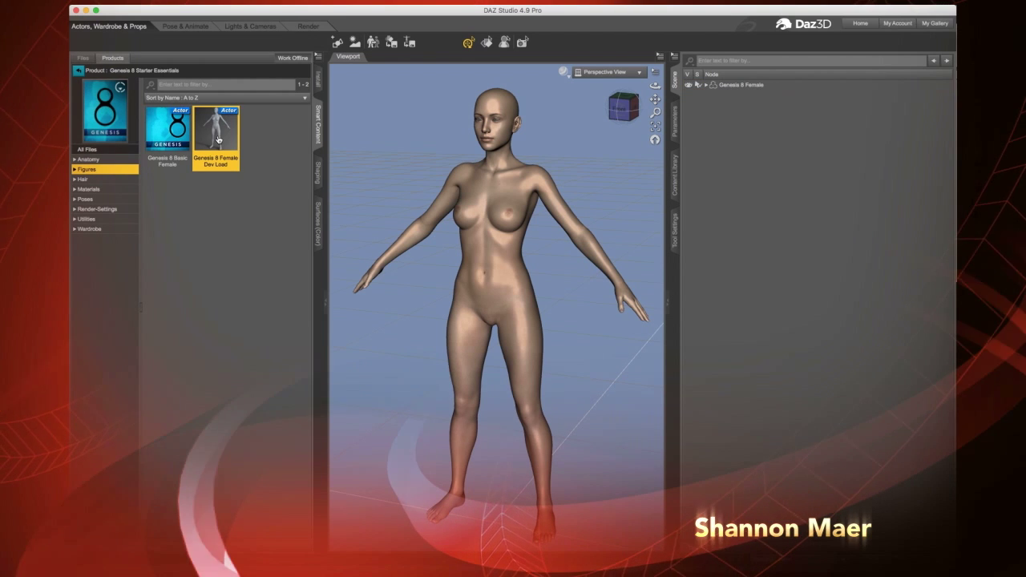
pyautogui.click(173, 132)
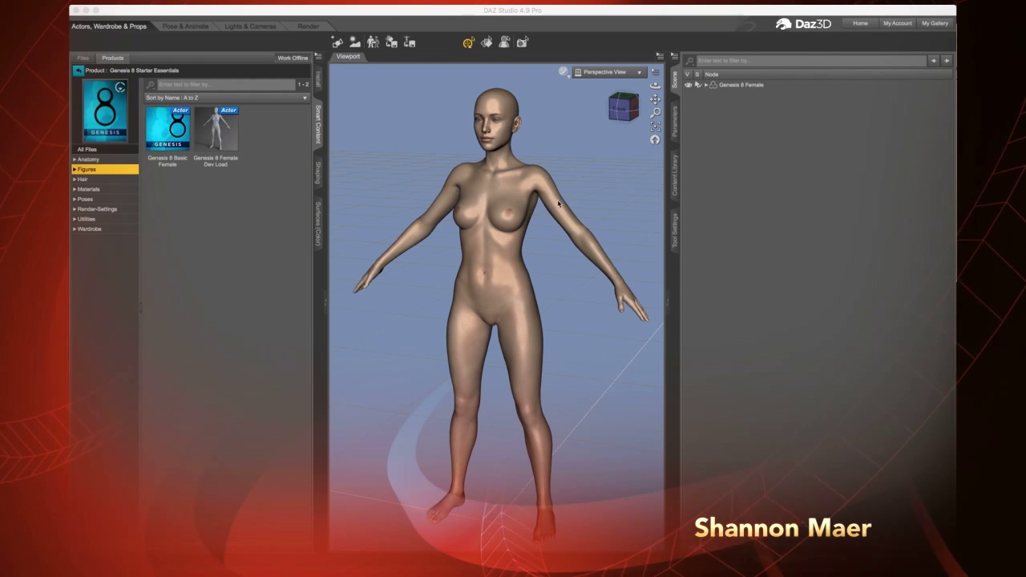
pyautogui.scroll(5, 559, 204)
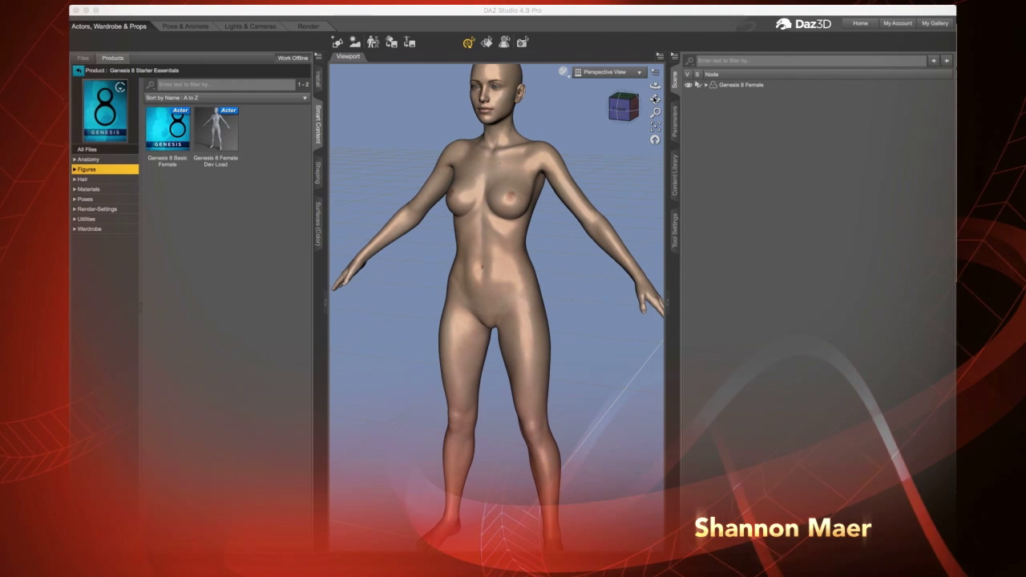
pyautogui.moveTo(655, 99); pyautogui.dragTo(598, 108)
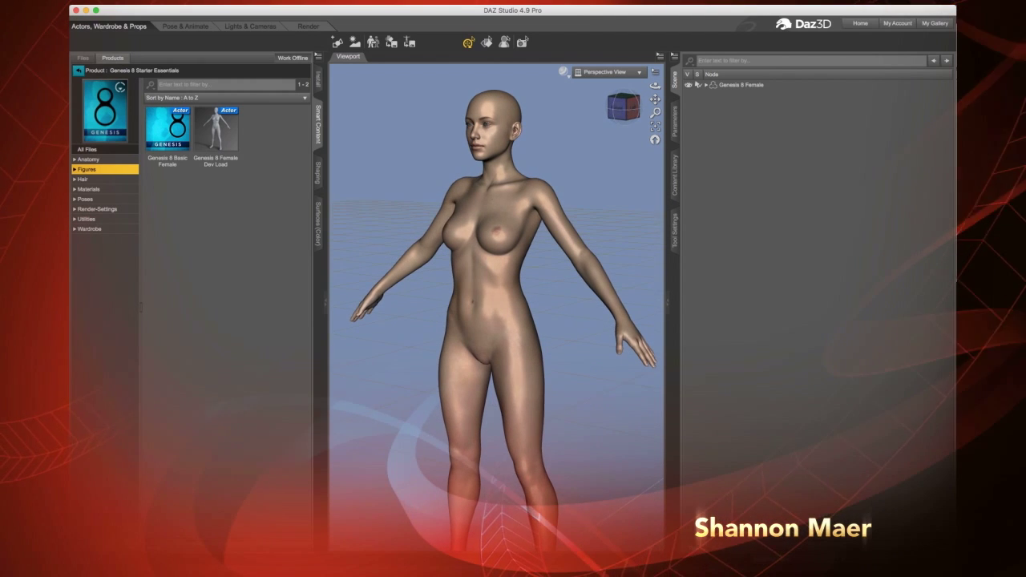
pyautogui.moveTo(619, 115); pyautogui.dragTo(619, 114)
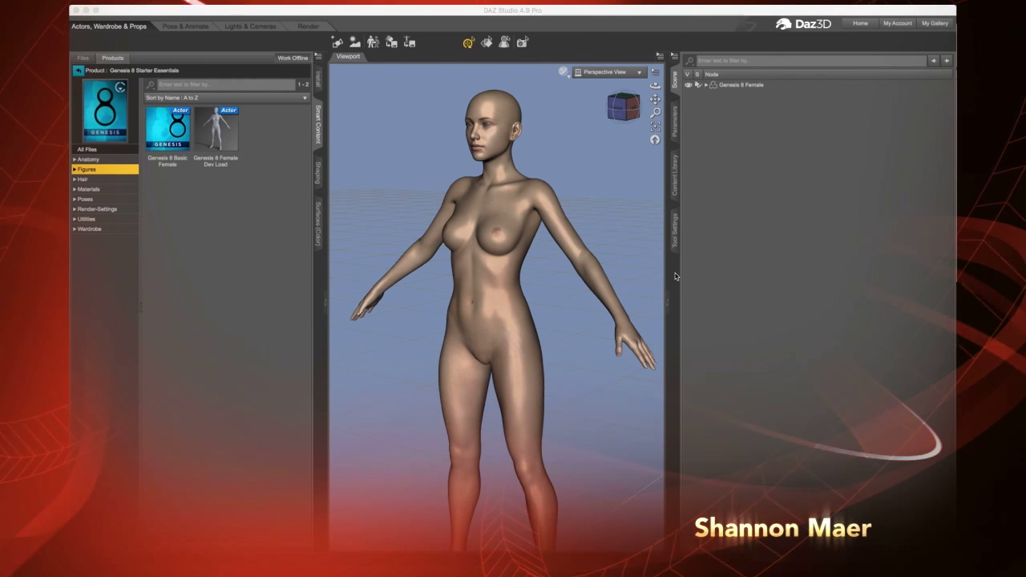
# Step: Add the PowerPose pane to the pane group that holds Scene and Parameters
pyautogui.click(675, 276)
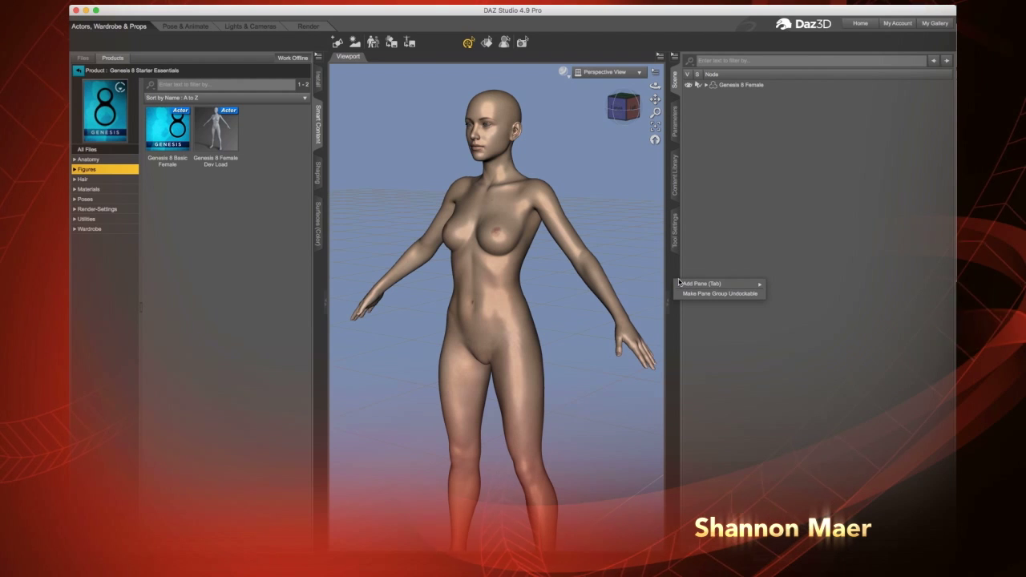
pyautogui.moveTo(692, 285)
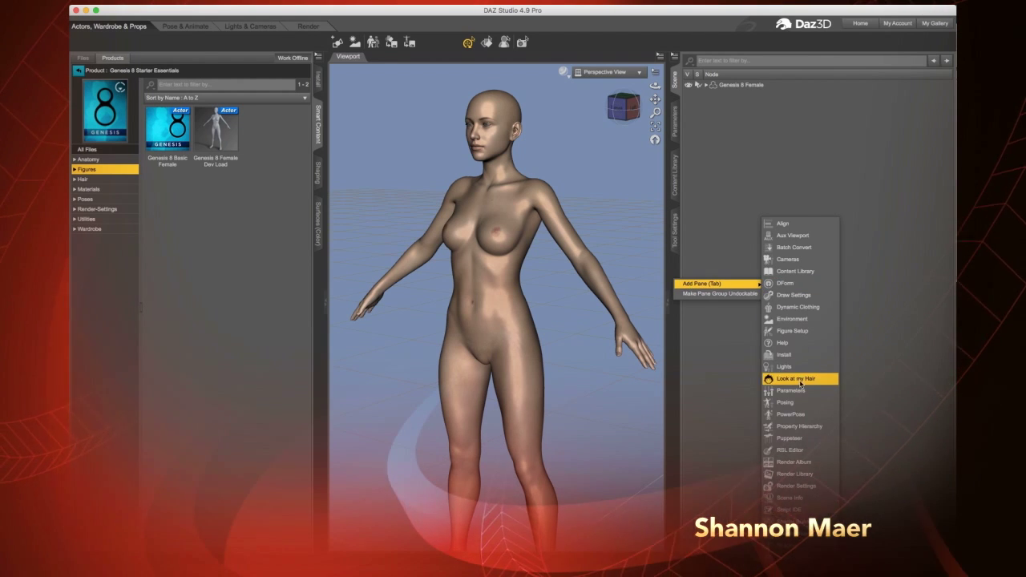
pyautogui.click(791, 415)
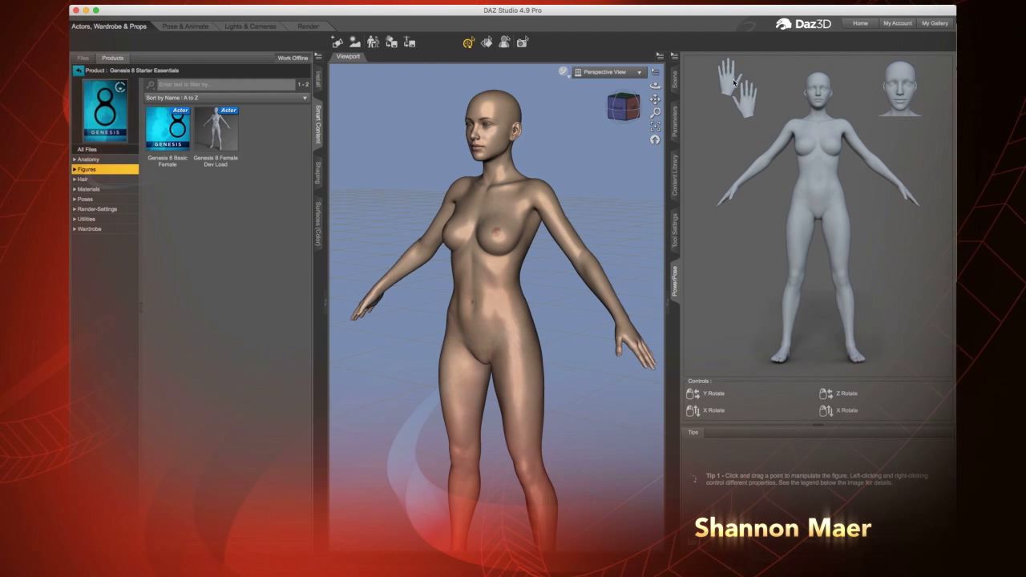
# Step: Select the Genesis 8 Female figure in the scene and show its control points in PowerPose
pyautogui.click(674, 80)
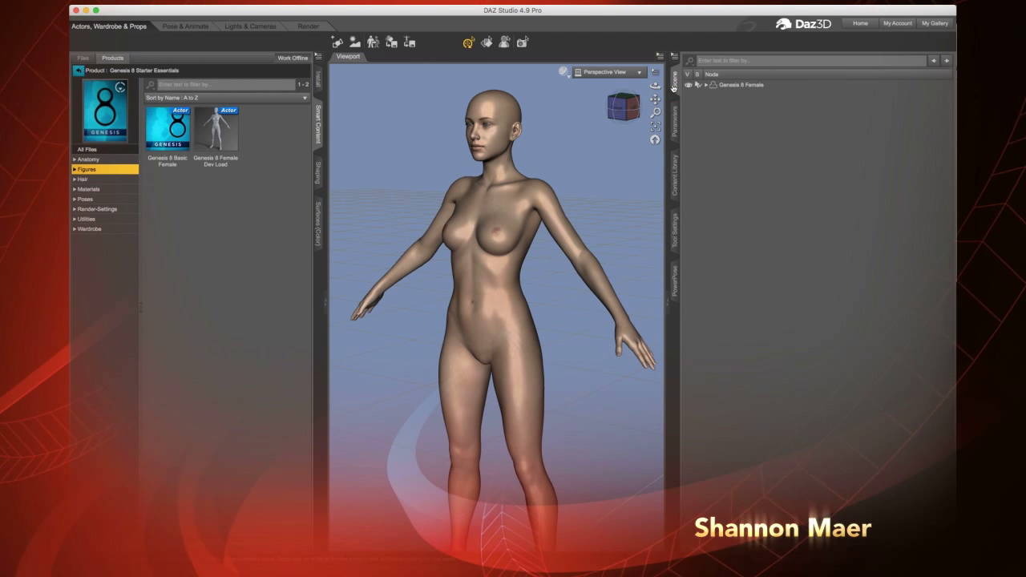
pyautogui.click(724, 86)
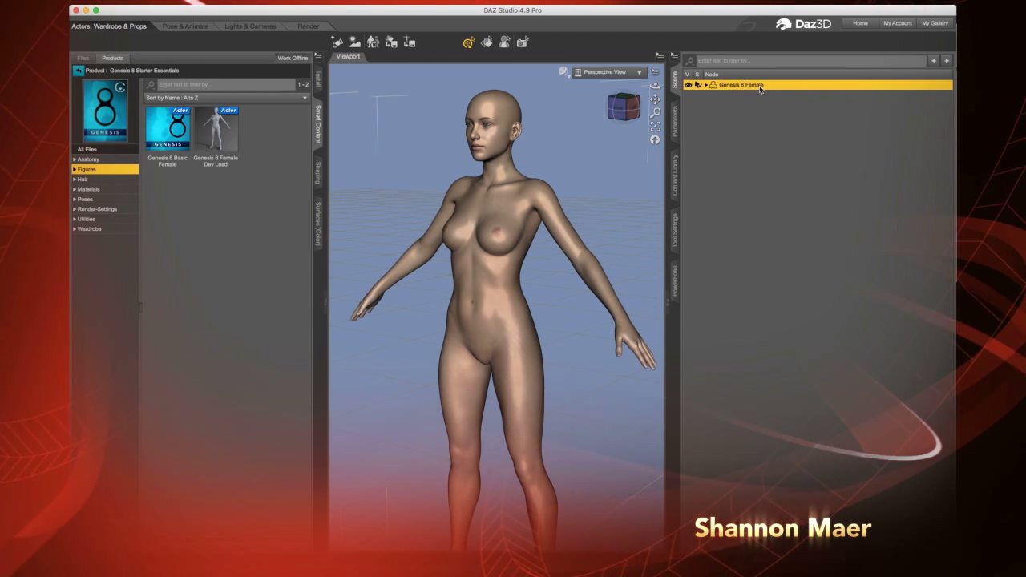
pyautogui.click(675, 282)
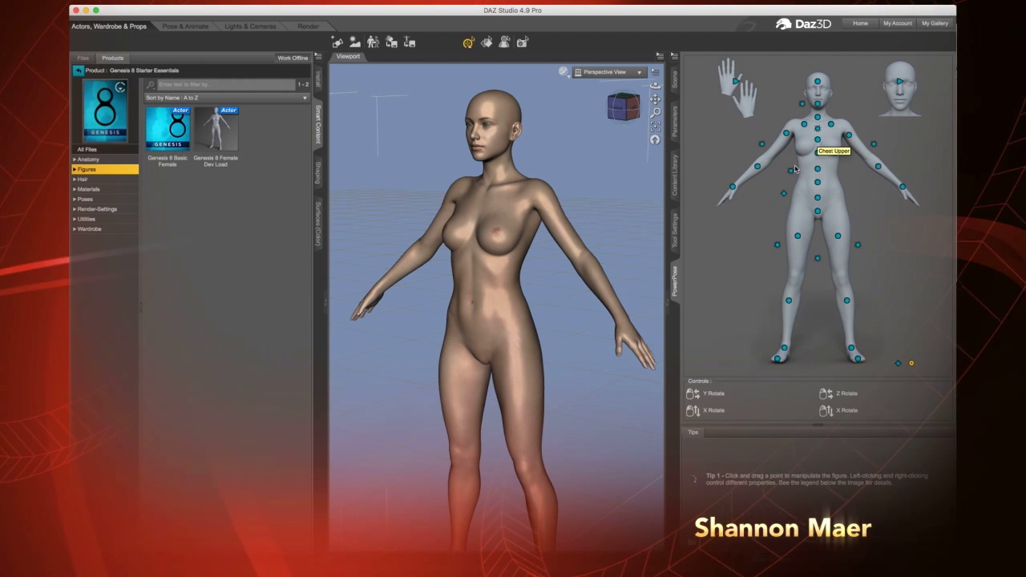
# Step: Pull the figure's left hand in toward the hip and rotate the left shoulder slightly, directly in the viewport
pyautogui.click(634, 308)
pyautogui.click(628, 333)
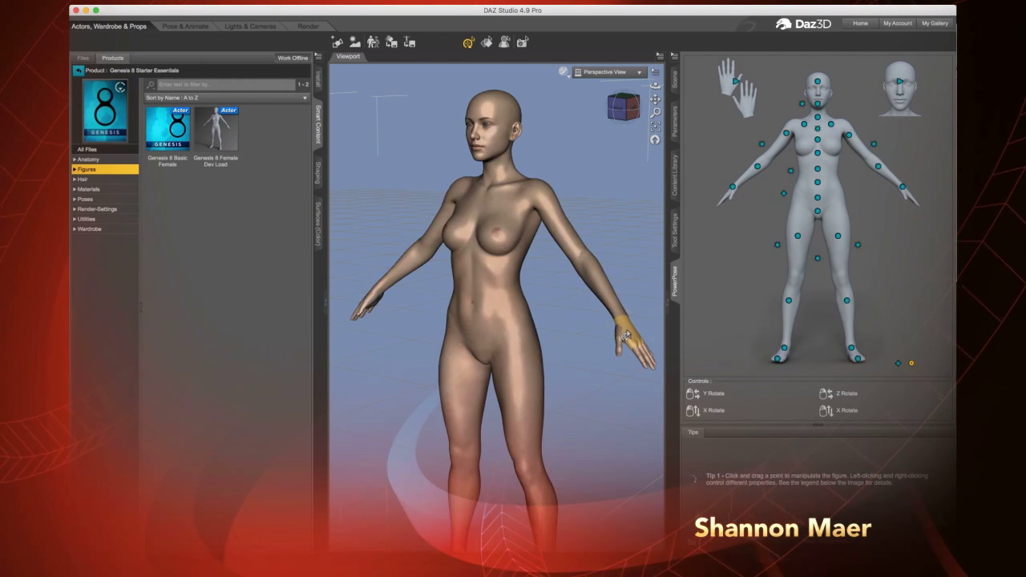
pyautogui.moveTo(626, 336); pyautogui.dragTo(559, 339)
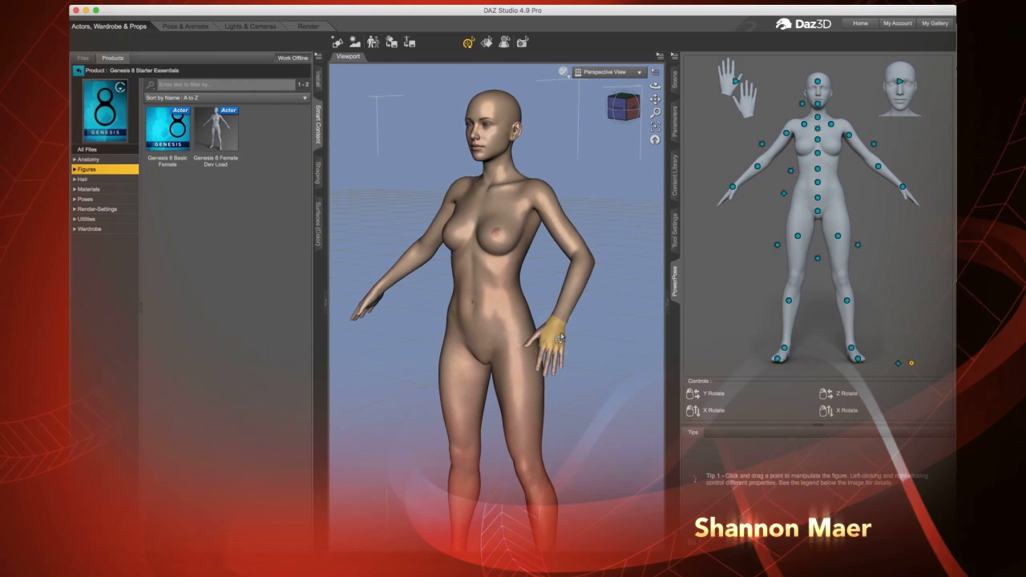
pyautogui.click(546, 190)
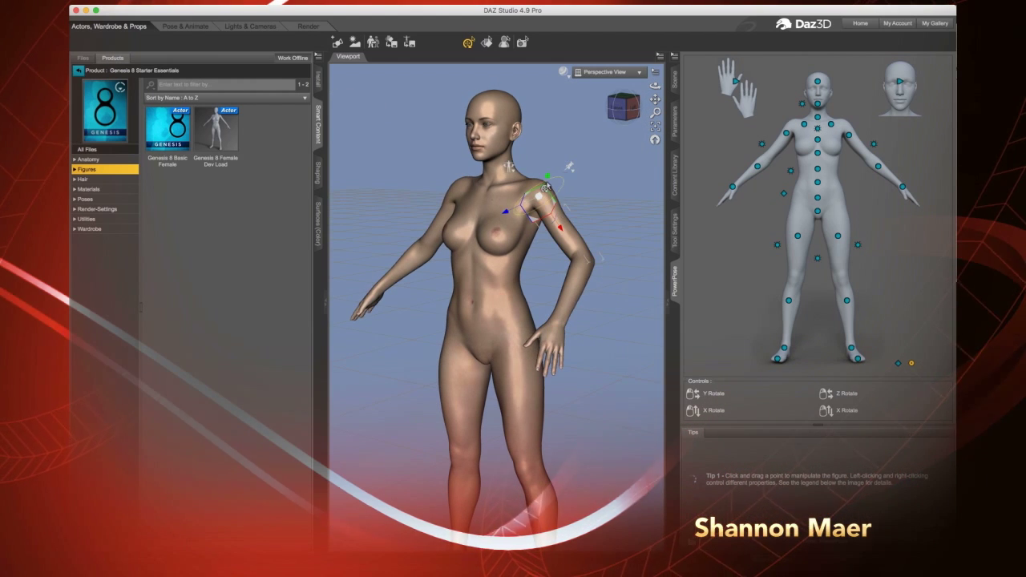
pyautogui.moveTo(546, 189)
pyautogui.mouseDown()
pyautogui.moveTo(571, 181)
pyautogui.moveTo(560, 186)
pyautogui.mouseUp()
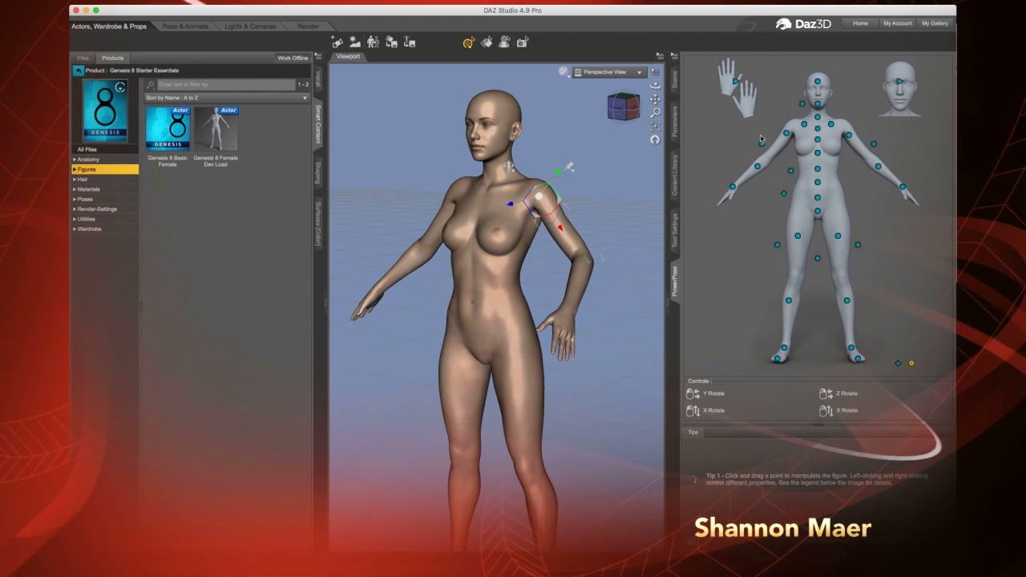
# Step: Straighten the left forearm and adjust the right thigh using their PowerPose control points
pyautogui.moveTo(879, 166); pyautogui.dragTo(890, 192)
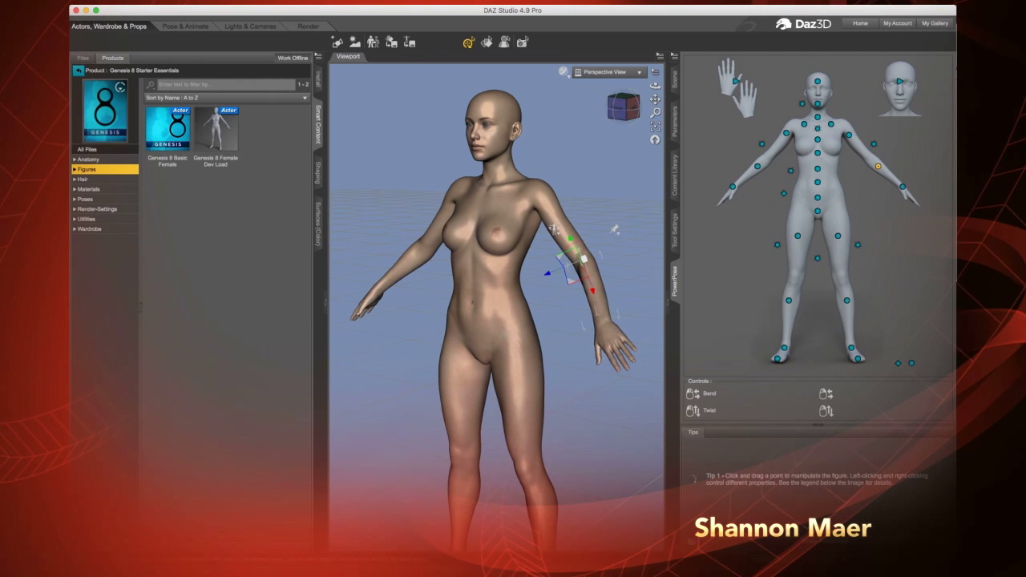
pyautogui.moveTo(655, 86); pyautogui.dragTo(690, 85)
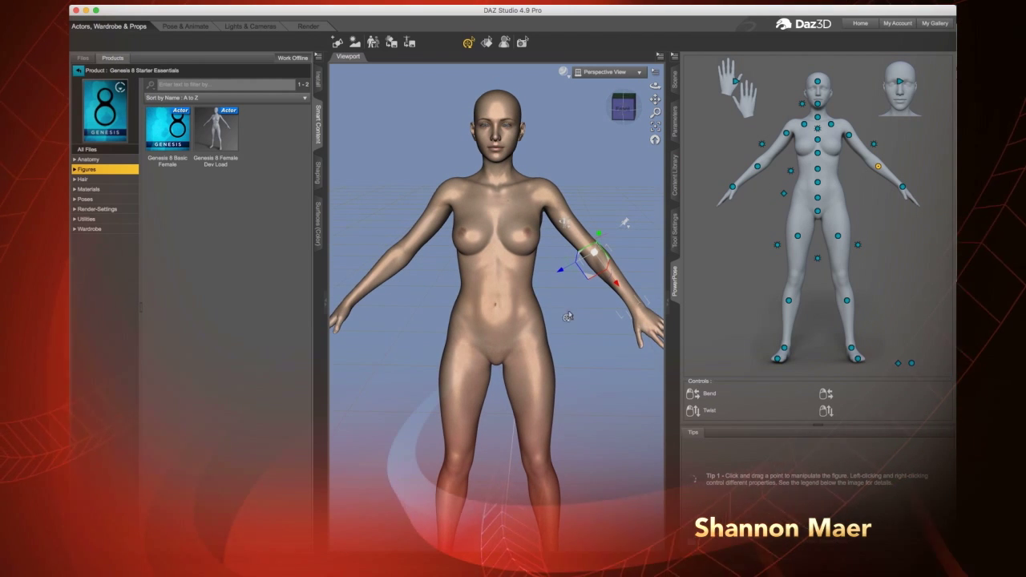
pyautogui.scroll(-5, 568, 317)
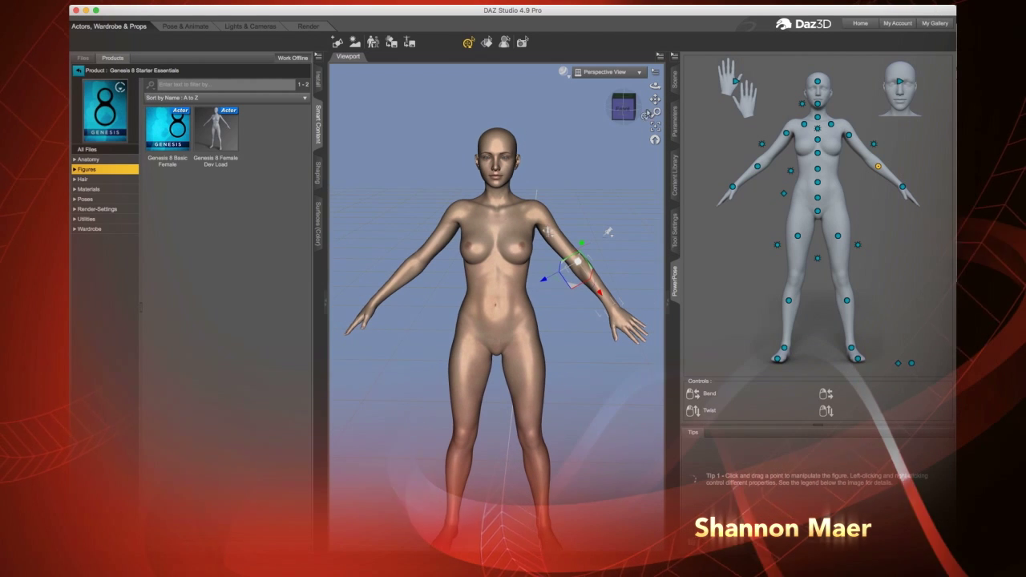
pyautogui.moveTo(656, 99); pyautogui.dragTo(655, 55)
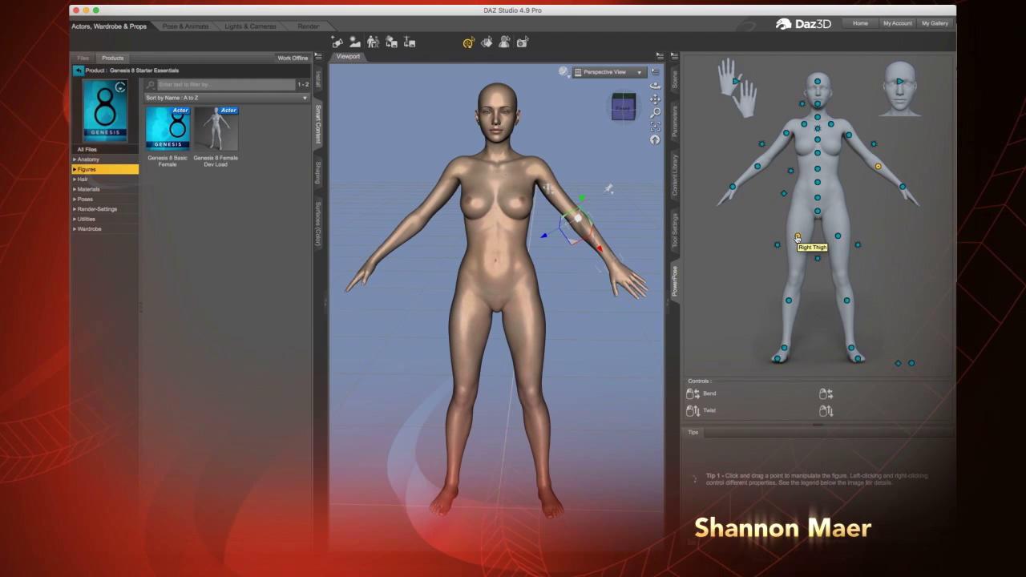
pyautogui.moveTo(798, 238)
pyautogui.mouseDown()
pyautogui.moveTo(763, 237)
pyautogui.moveTo(776, 173)
pyautogui.moveTo(791, 234)
pyautogui.moveTo(830, 238)
pyautogui.moveTo(780, 238)
pyautogui.moveTo(795, 237)
pyautogui.mouseUp()
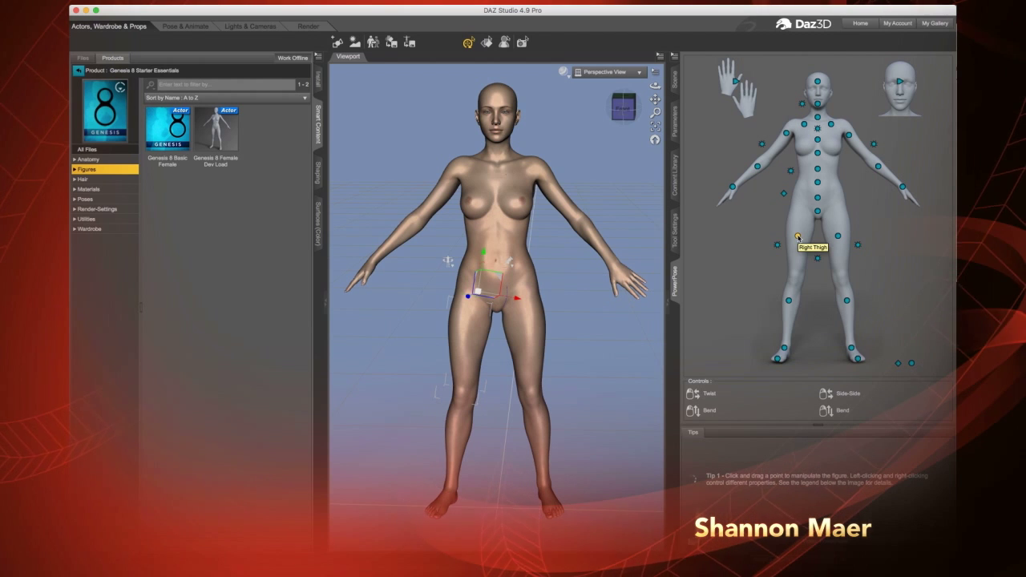
pyautogui.moveTo(798, 238)
pyautogui.mouseDown()
pyautogui.moveTo(784, 240)
pyautogui.moveTo(803, 249)
pyautogui.mouseUp()
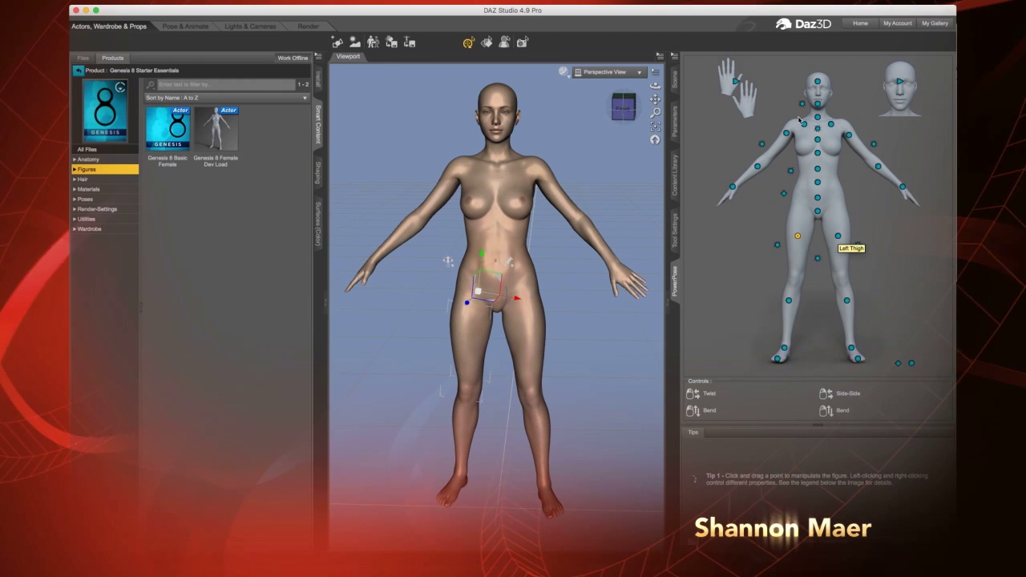
# Step: Clear the right thigh selection and select the whole Genesis 8 Female figure in the scene hierarchy
pyautogui.scroll(2, 586, 155)
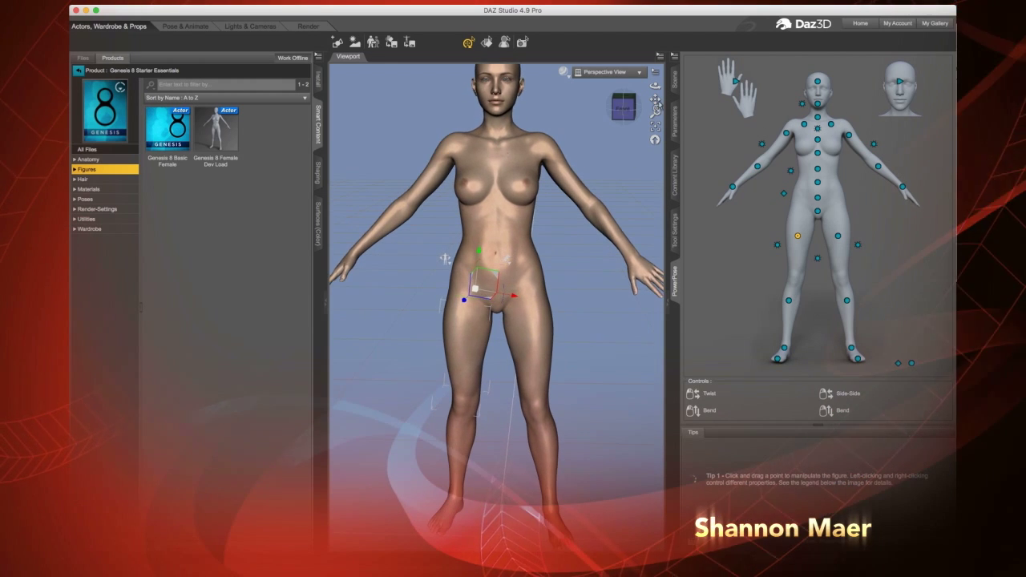
pyautogui.moveTo(656, 100); pyautogui.dragTo(633, 111)
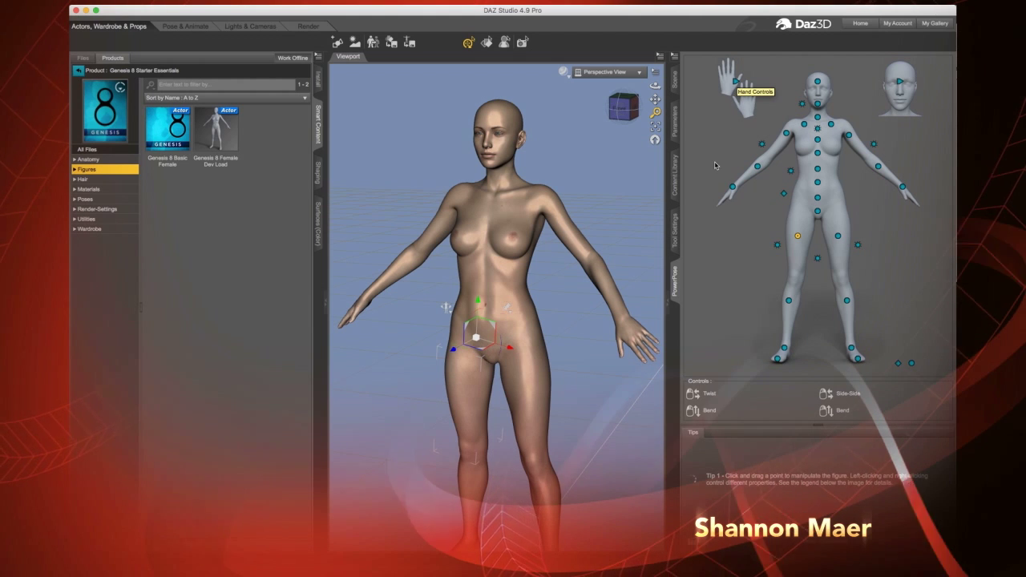
pyautogui.moveTo(622, 108)
pyautogui.mouseDown()
pyautogui.moveTo(613, 108)
pyautogui.moveTo(622, 109)
pyautogui.mouseUp()
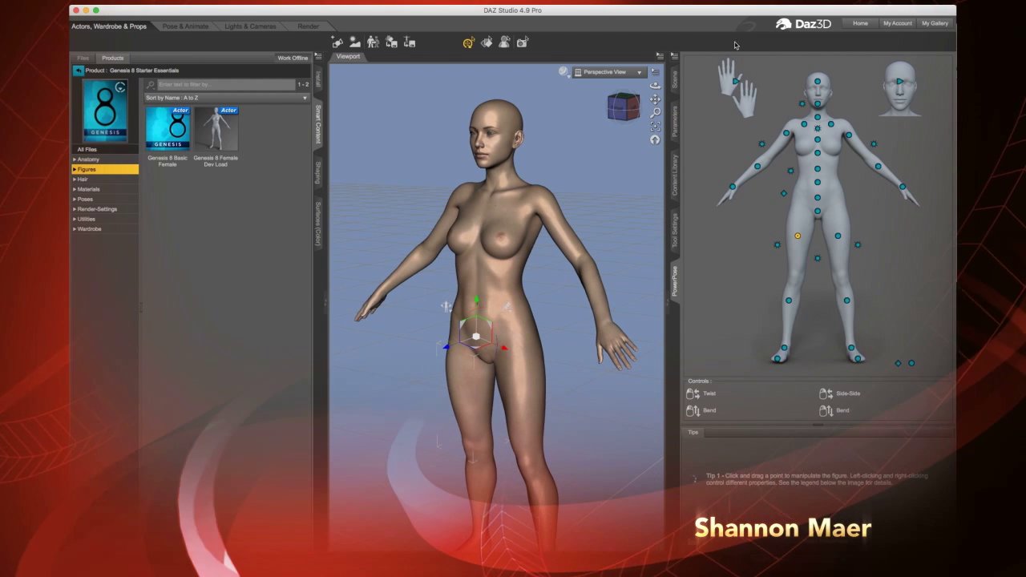
pyautogui.click(581, 166)
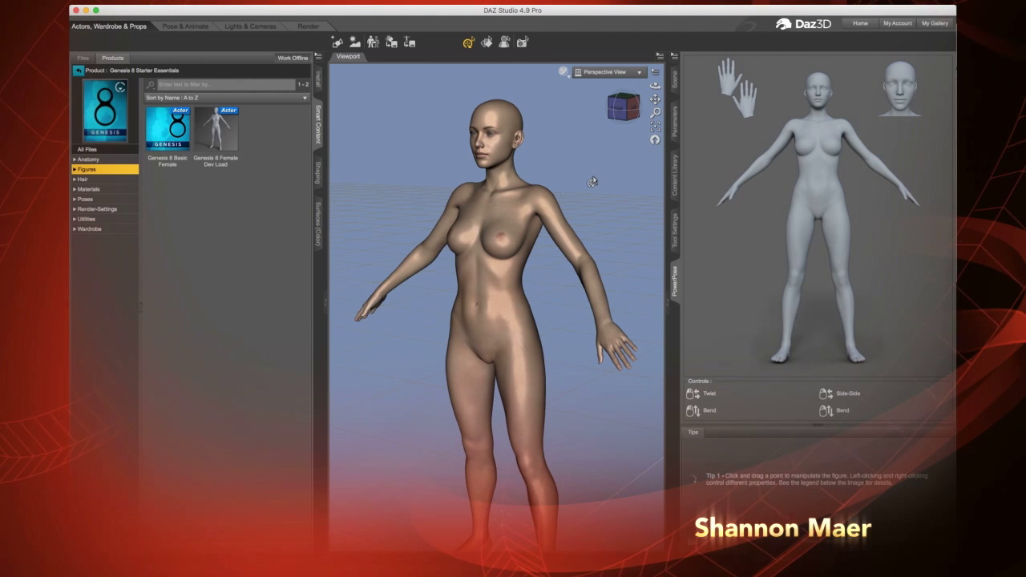
pyautogui.click(675, 87)
pyautogui.click(735, 85)
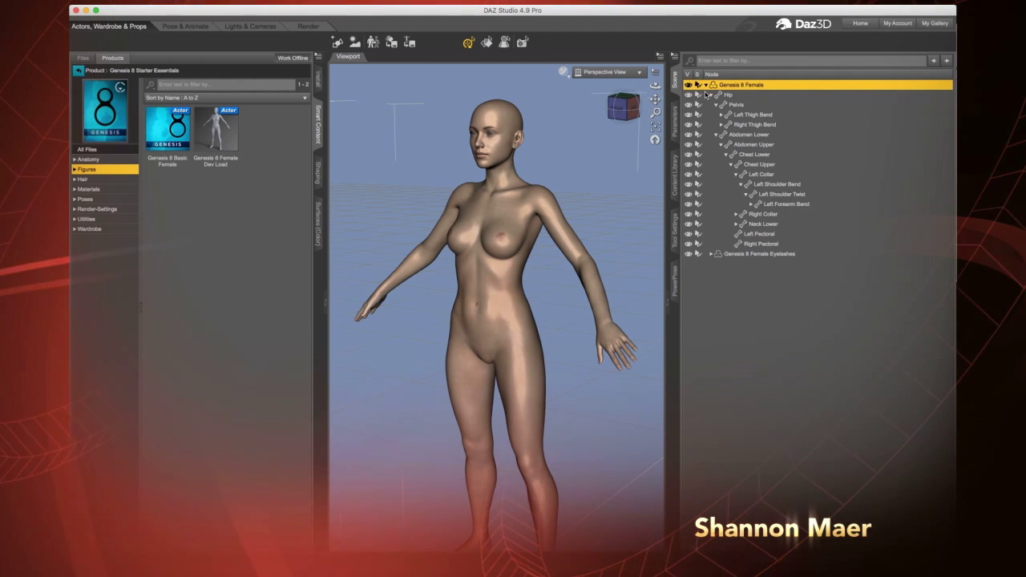
# Step: Show the Genesis 8 Female figure's face control points in PowerPose
pyautogui.click(705, 85)
pyautogui.click(675, 281)
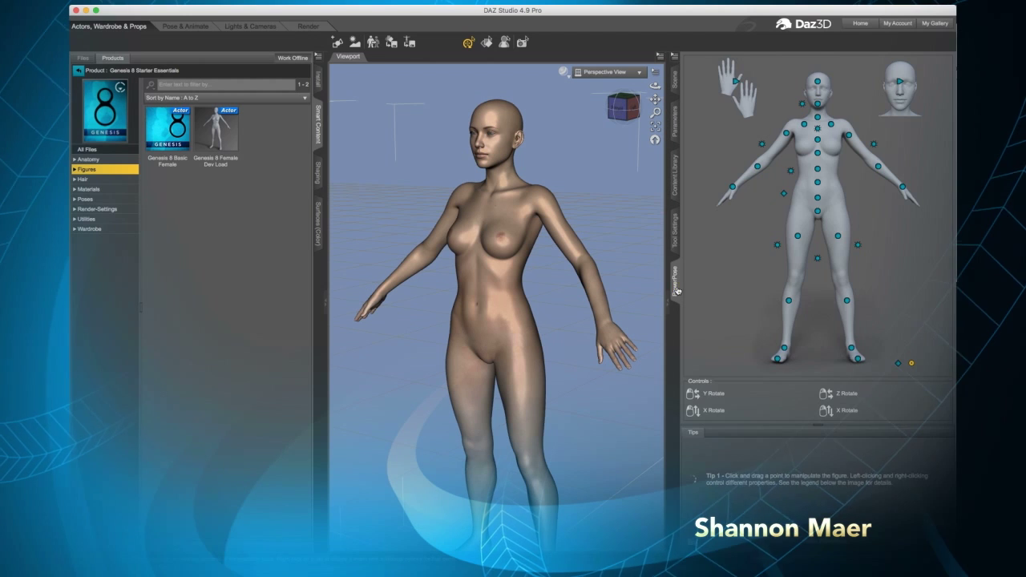
pyautogui.click(899, 85)
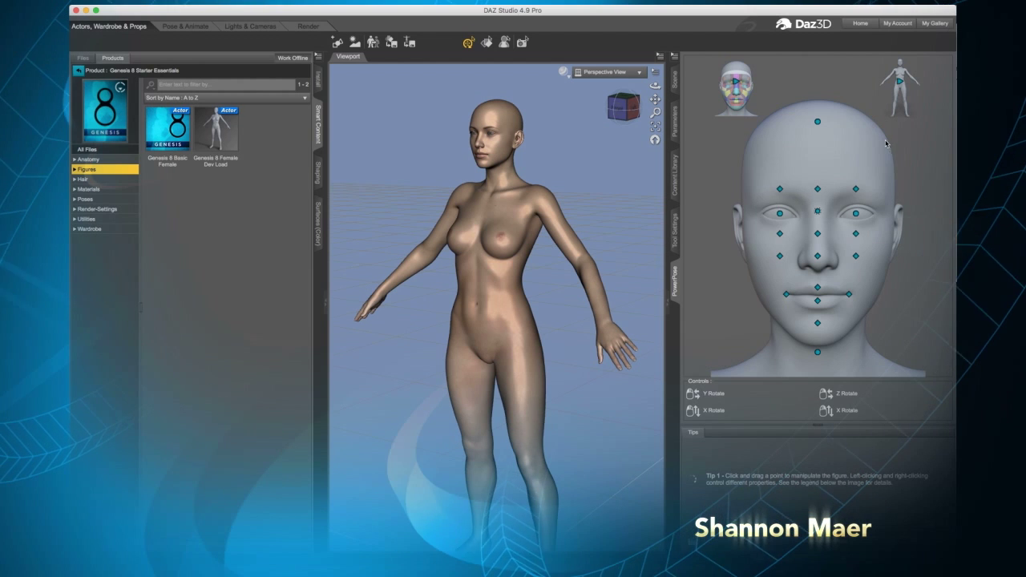
# Step: Turn the head toward the viewer using the neck control point in PowerPose
pyautogui.scroll(5, 586, 168)
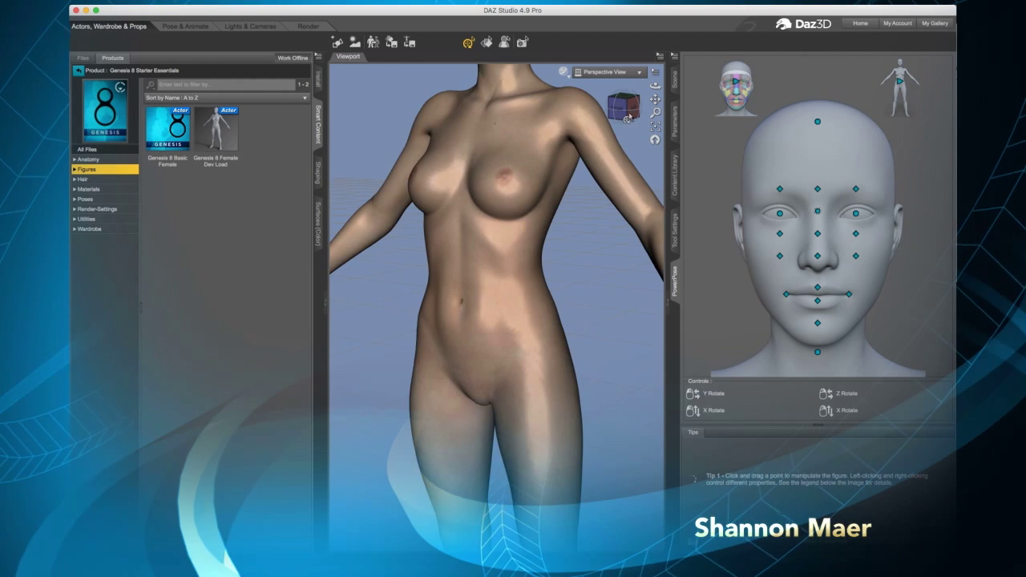
pyautogui.moveTo(657, 99); pyautogui.dragTo(637, 269)
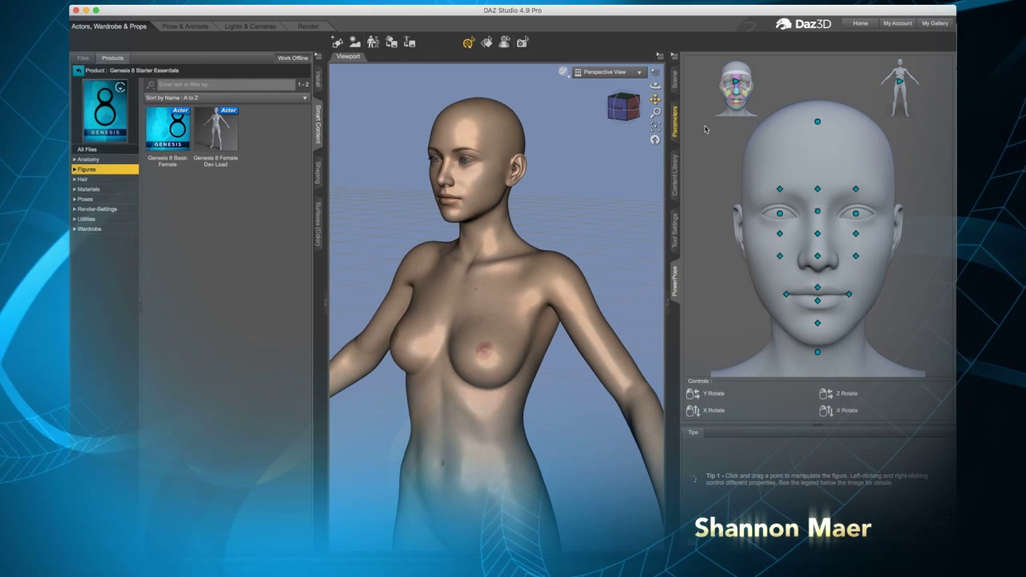
pyautogui.click(817, 351)
pyautogui.moveTo(865, 357); pyautogui.dragTo(903, 359)
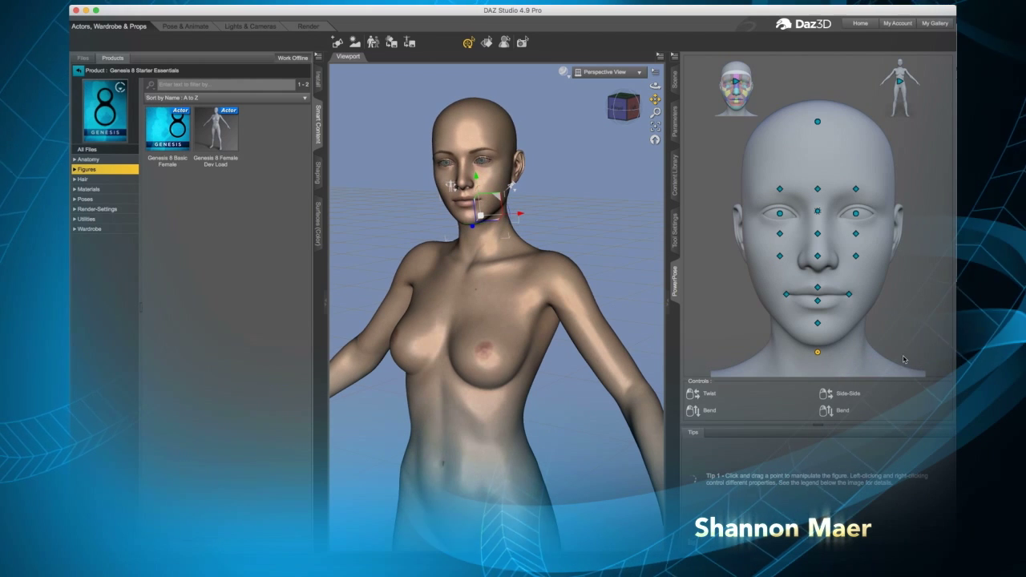
# Step: Reselect the whole Genesis 8 Female figure in the scene hierarchy and return to its PowerPose face controls
pyautogui.scroll(3, 585, 205)
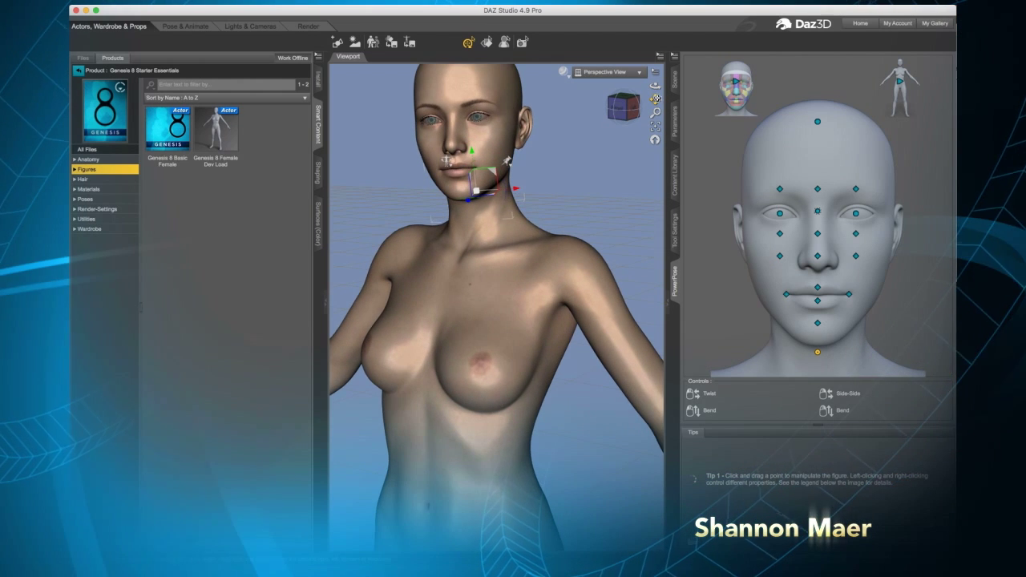
pyautogui.moveTo(655, 100); pyautogui.dragTo(691, 206)
pyautogui.moveTo(631, 108); pyautogui.dragTo(638, 118)
pyautogui.scroll(2, 611, 232)
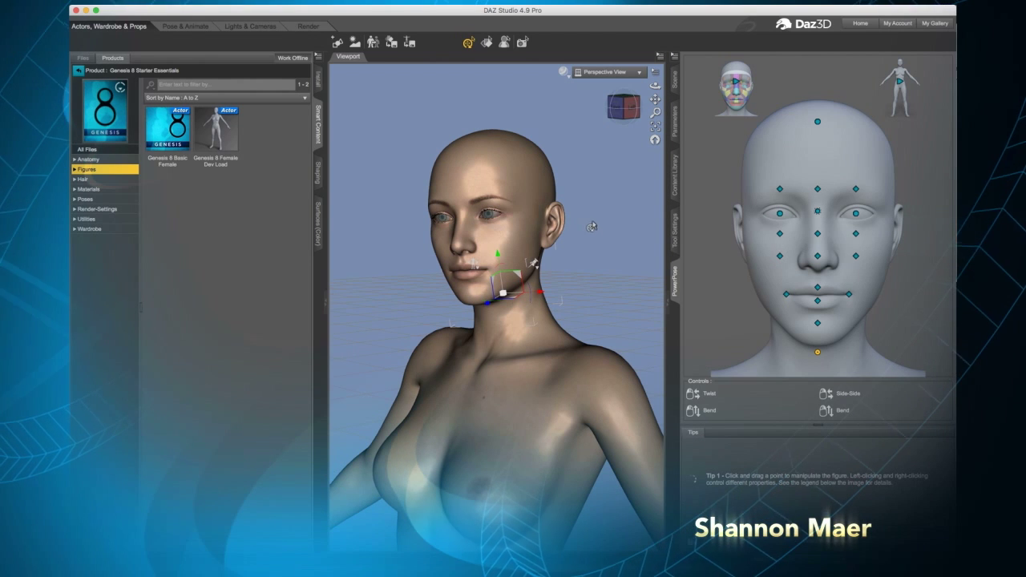
pyautogui.click(675, 79)
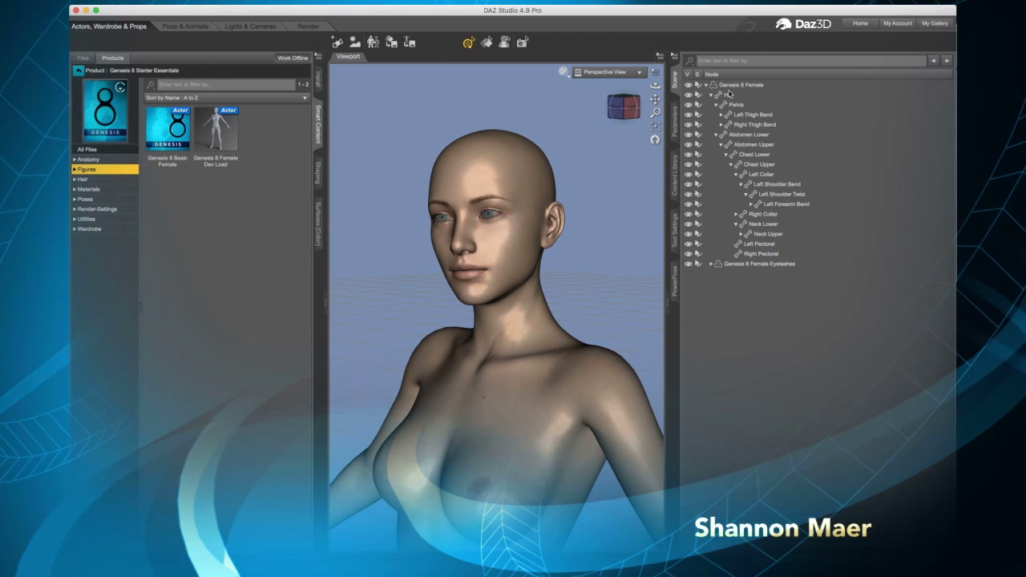
pyautogui.click(741, 84)
pyautogui.click(675, 281)
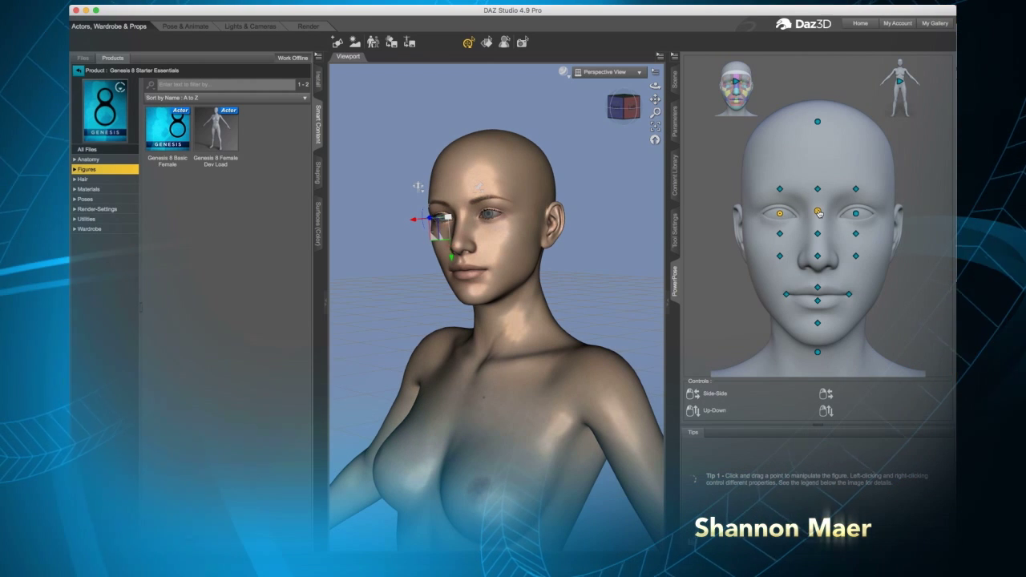
# Step: Adjust the gaze using the right-eye control point and the shared control point for both eyes
pyautogui.click(762, 224)
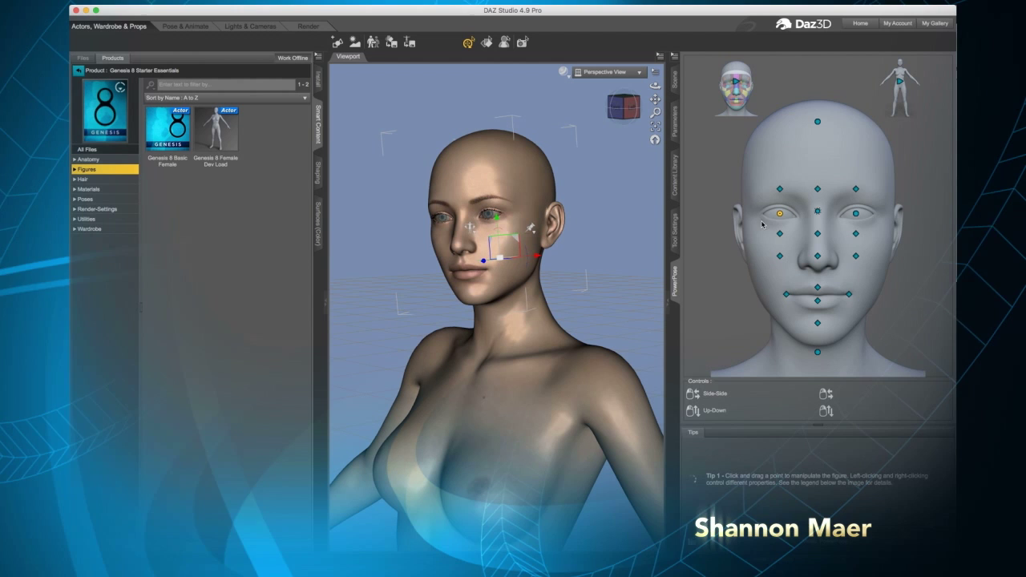
pyautogui.click(817, 212)
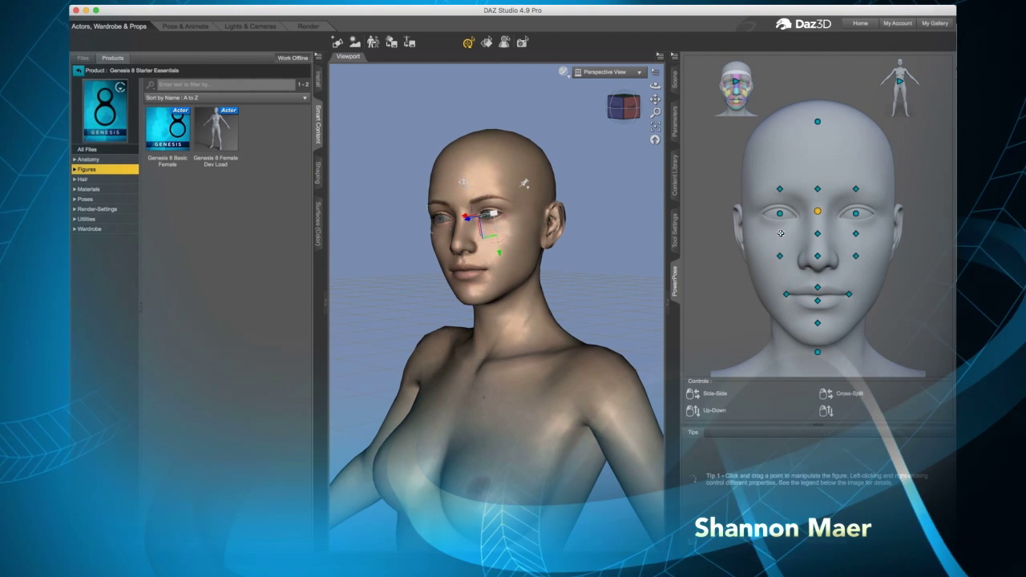
pyautogui.scroll(2, 607, 218)
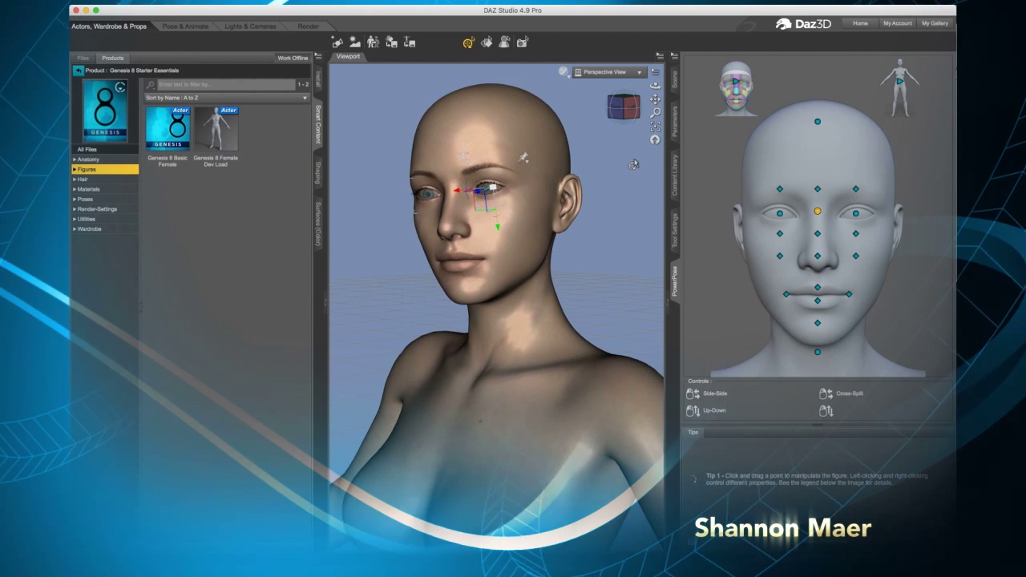
pyautogui.scroll(1, 633, 164)
pyautogui.moveTo(655, 99); pyautogui.dragTo(668, 223)
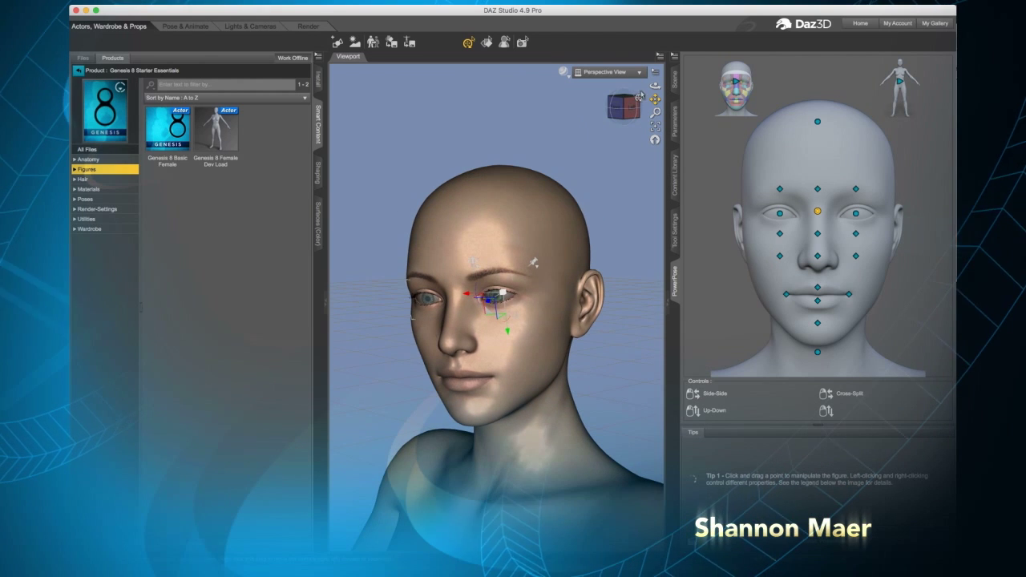
pyautogui.moveTo(656, 98); pyautogui.dragTo(667, 78)
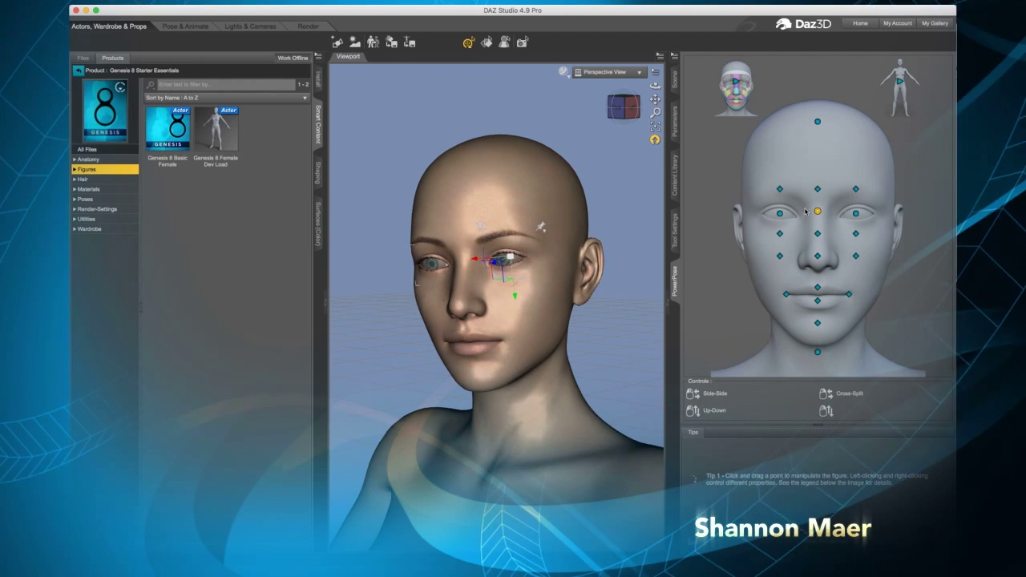
# Step: Reshape the nose and left eyelids, and redirect both eyes using their PowerPose control points
pyautogui.click(817, 257)
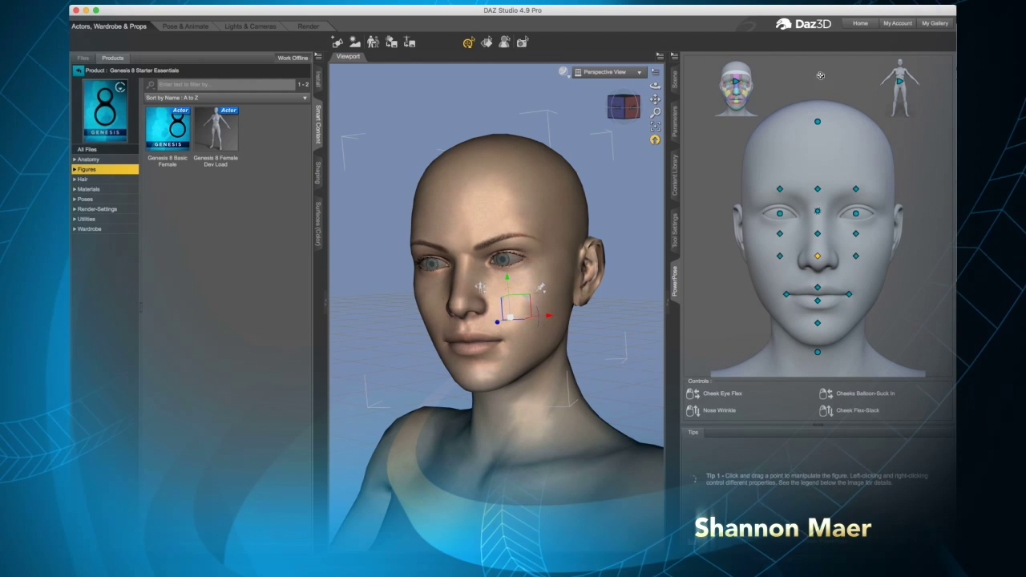
pyautogui.moveTo(855, 233); pyautogui.dragTo(878, 258)
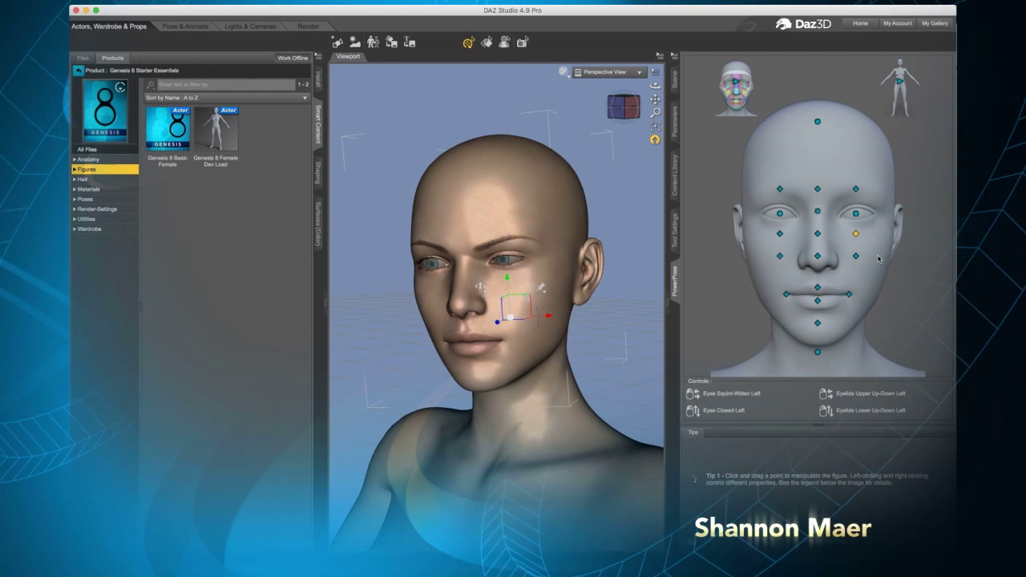
pyautogui.click(818, 212)
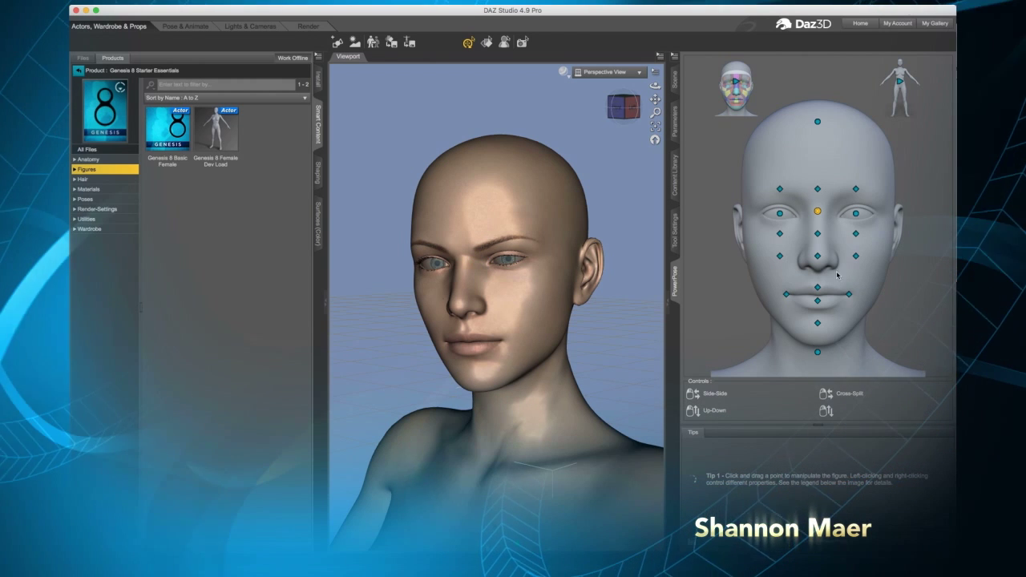
# Step: Pose the mouth and jaw using the upper-lip, mouth-corner and chin control points in PowerPose
pyautogui.click(818, 288)
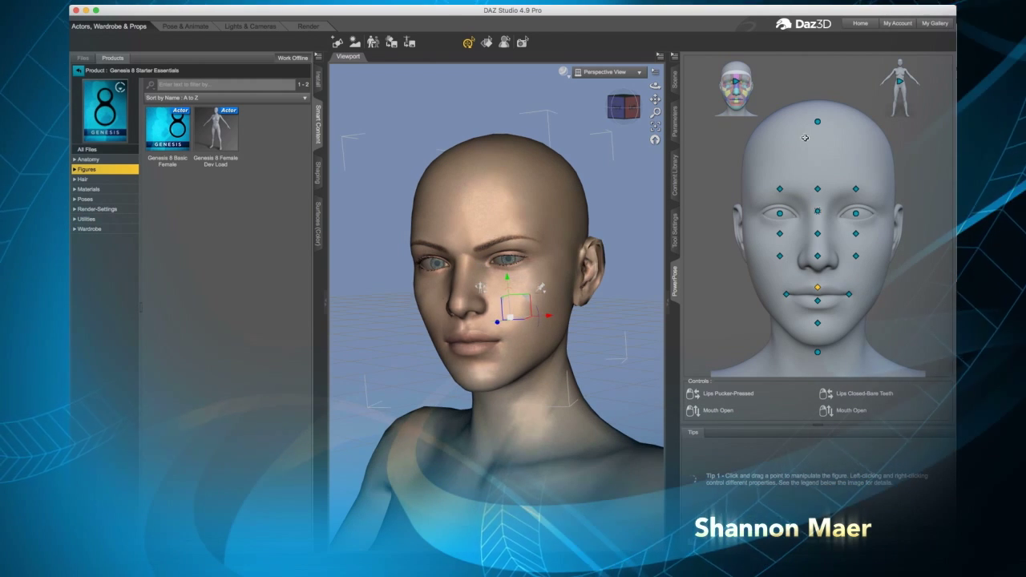
pyautogui.click(849, 296)
pyautogui.click(786, 295)
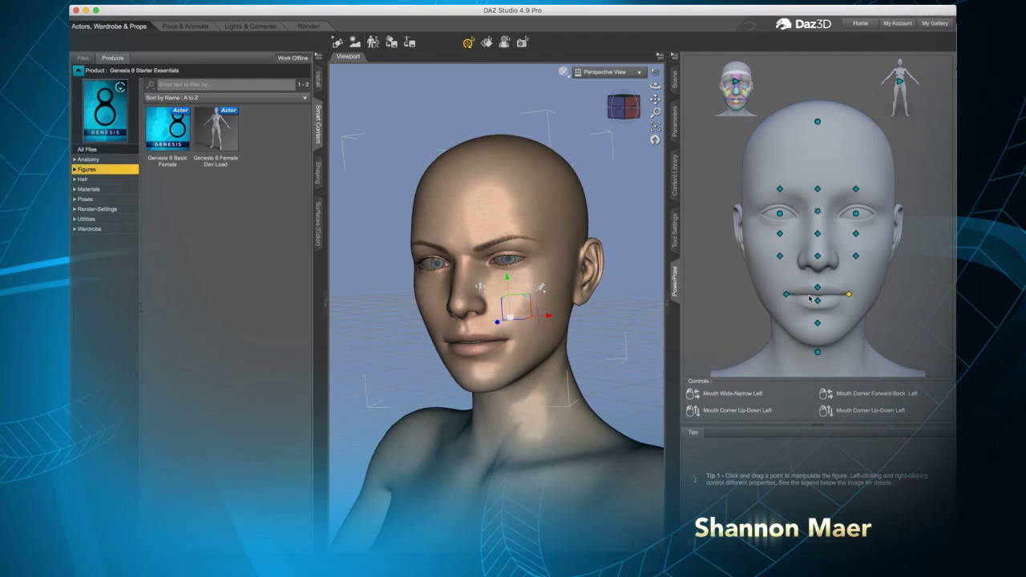
pyautogui.click(817, 322)
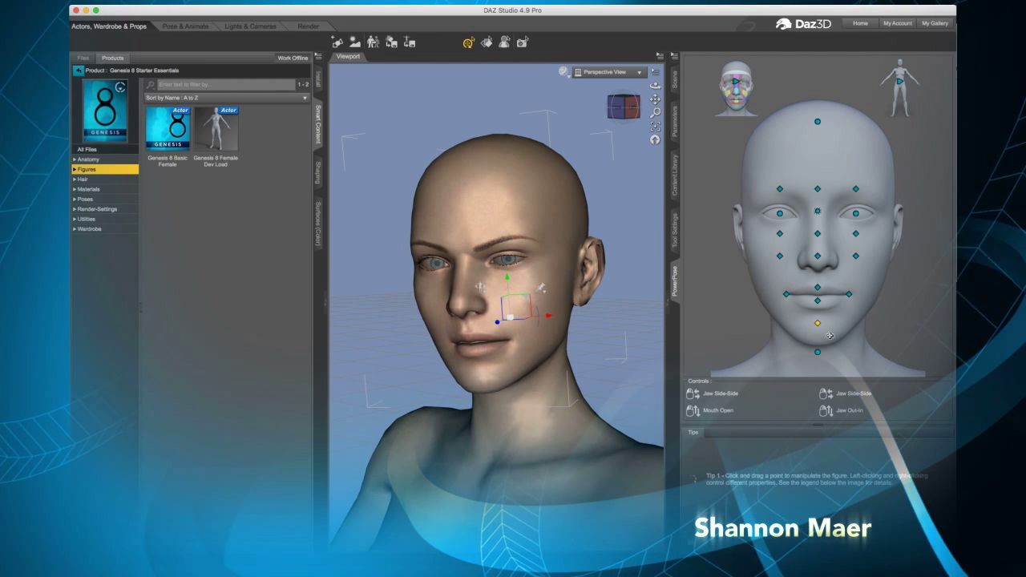
# Step: Adjust the right side of the face with its brow and eyelid control points, and tilt the head slightly
pyautogui.click(780, 189)
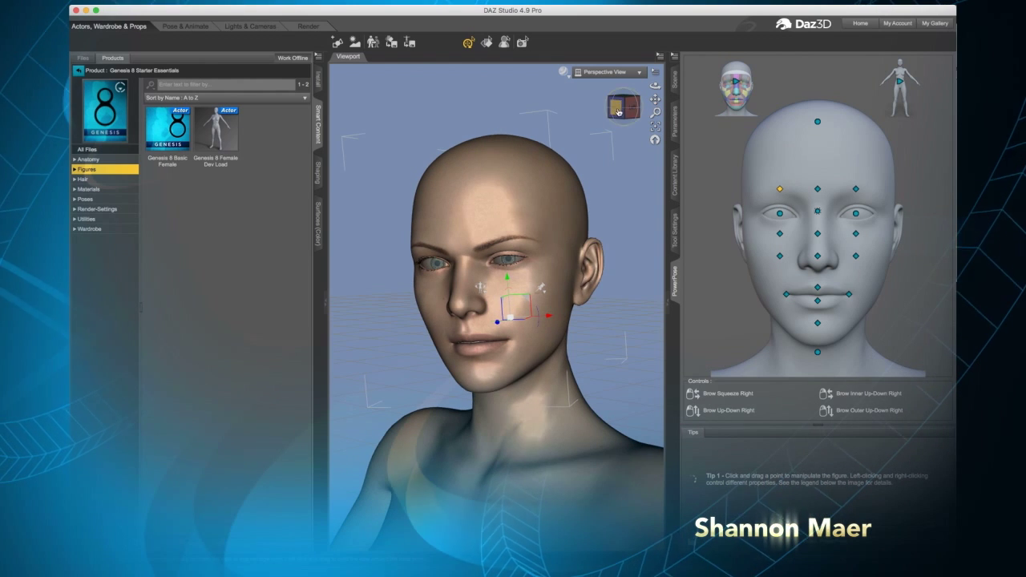
pyautogui.moveTo(623, 107); pyautogui.dragTo(616, 101)
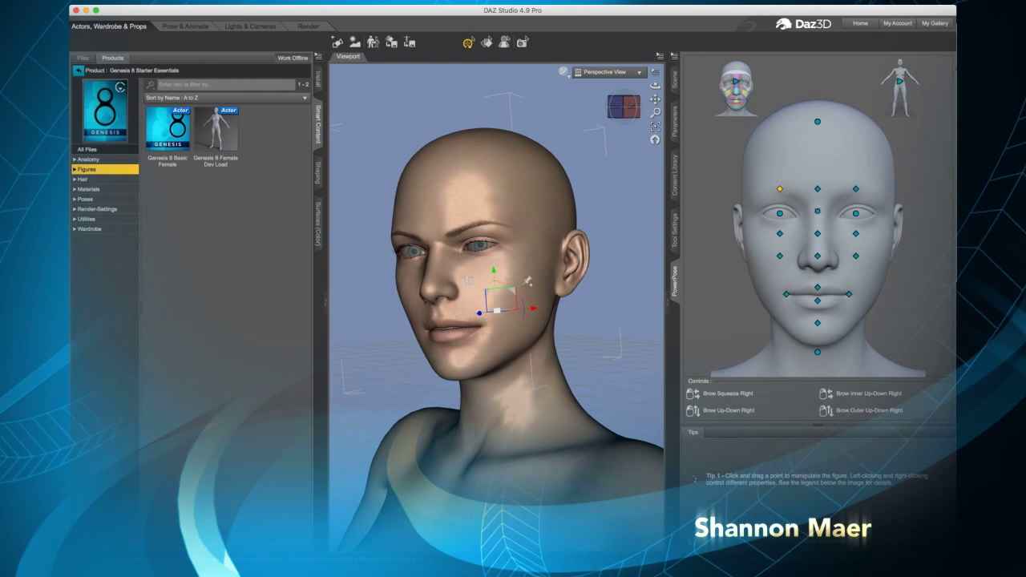
pyautogui.moveTo(656, 103); pyautogui.dragTo(686, 119)
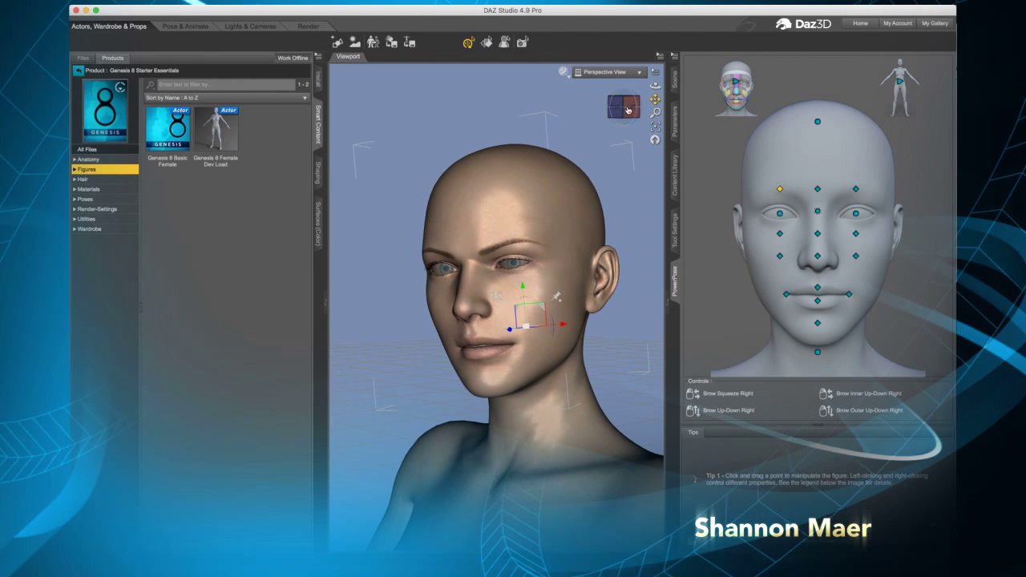
pyautogui.moveTo(623, 106); pyautogui.dragTo(630, 105)
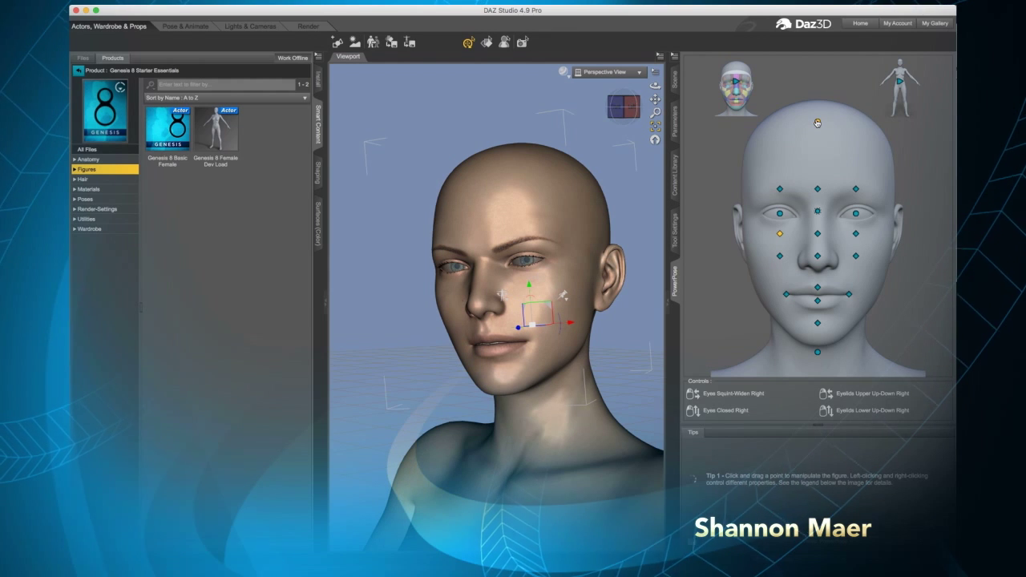
pyautogui.moveTo(818, 134)
pyautogui.mouseDown()
pyautogui.moveTo(813, 155)
pyautogui.moveTo(799, 150)
pyautogui.moveTo(812, 141)
pyautogui.mouseUp()
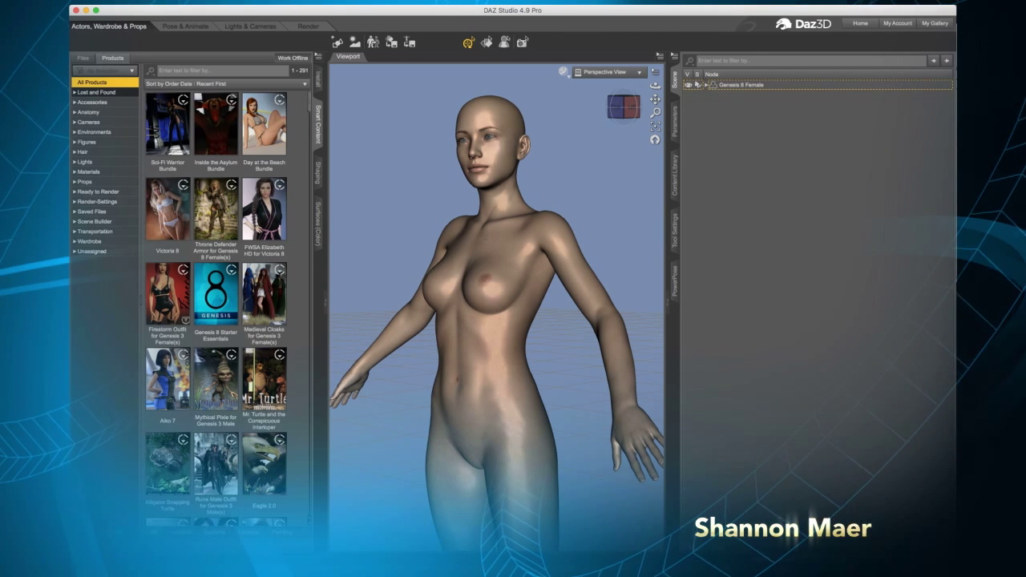
# Step: Apply the Hollywood Blvd workspace layout
pyautogui.click(172, 3)
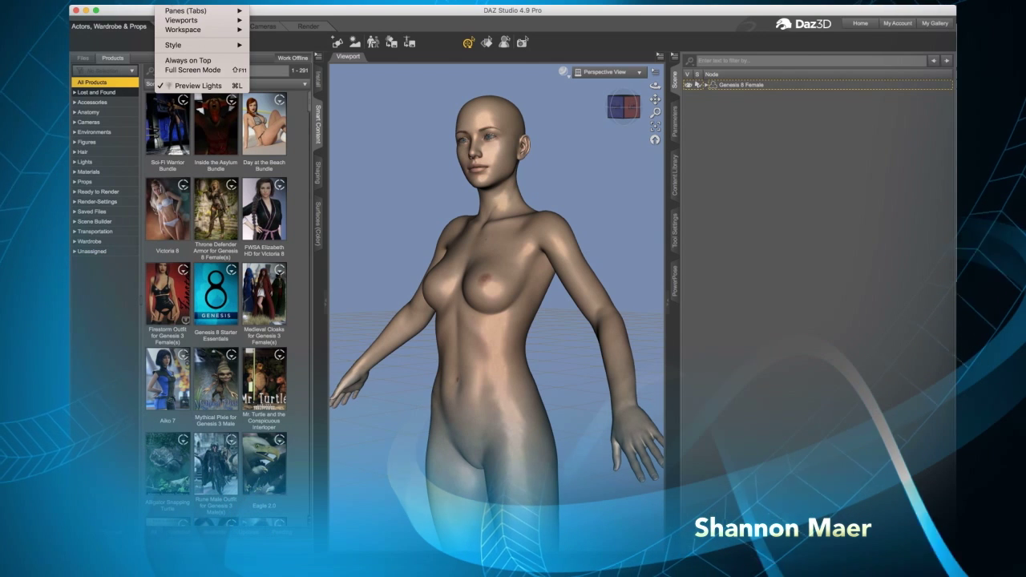
pyautogui.moveTo(190, 34)
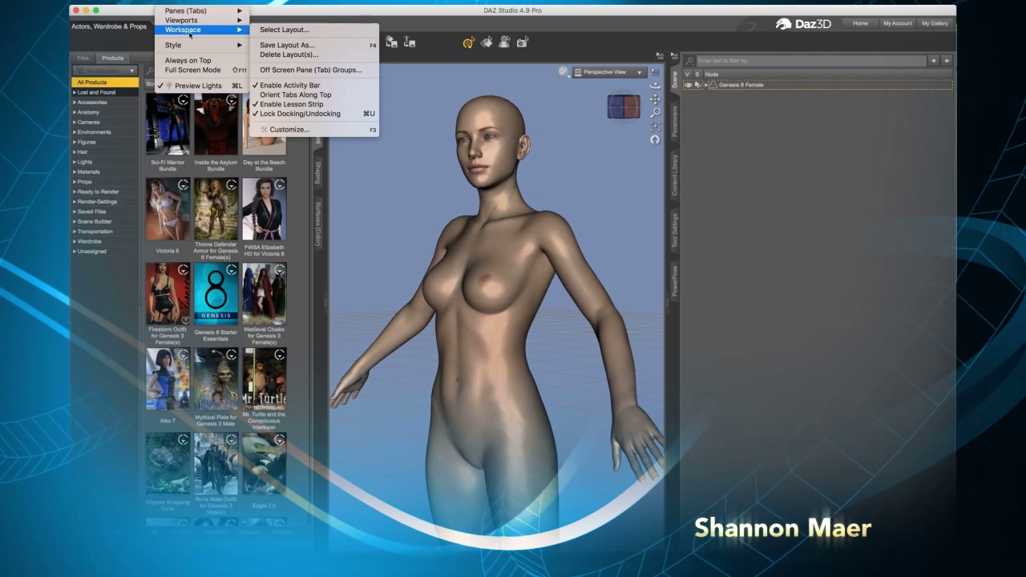
pyautogui.click(285, 30)
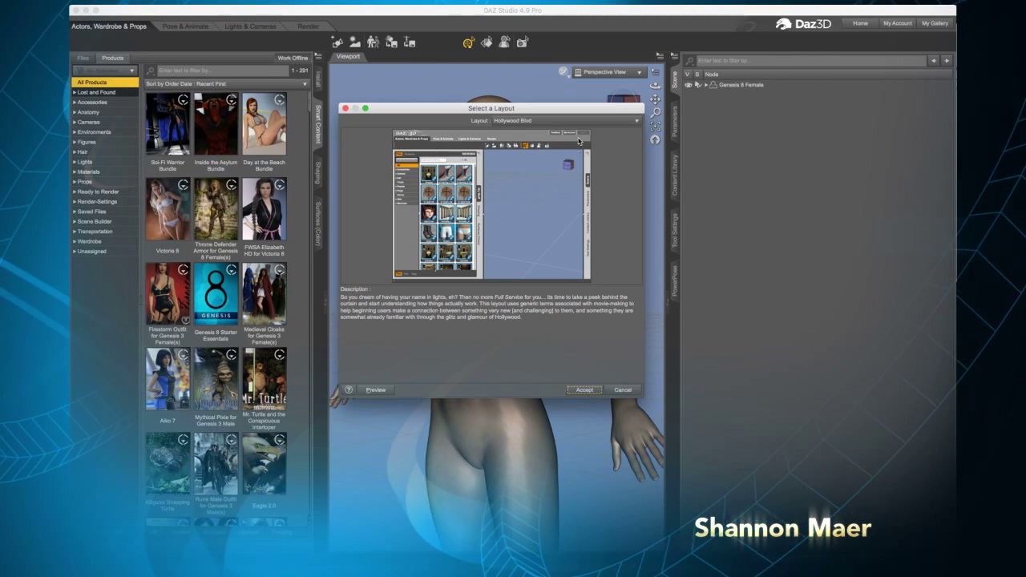
pyautogui.click(545, 120)
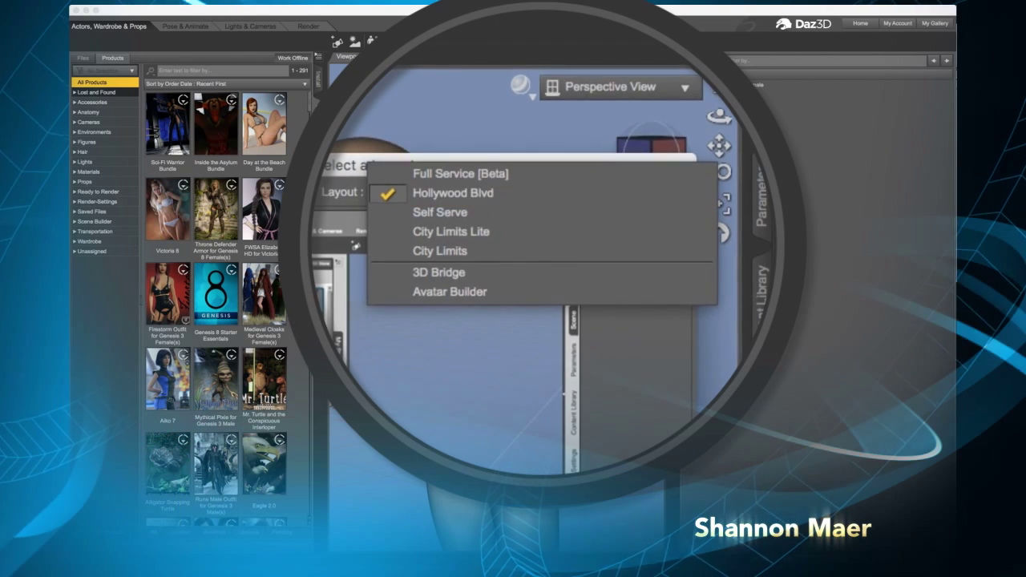
pyautogui.click(453, 193)
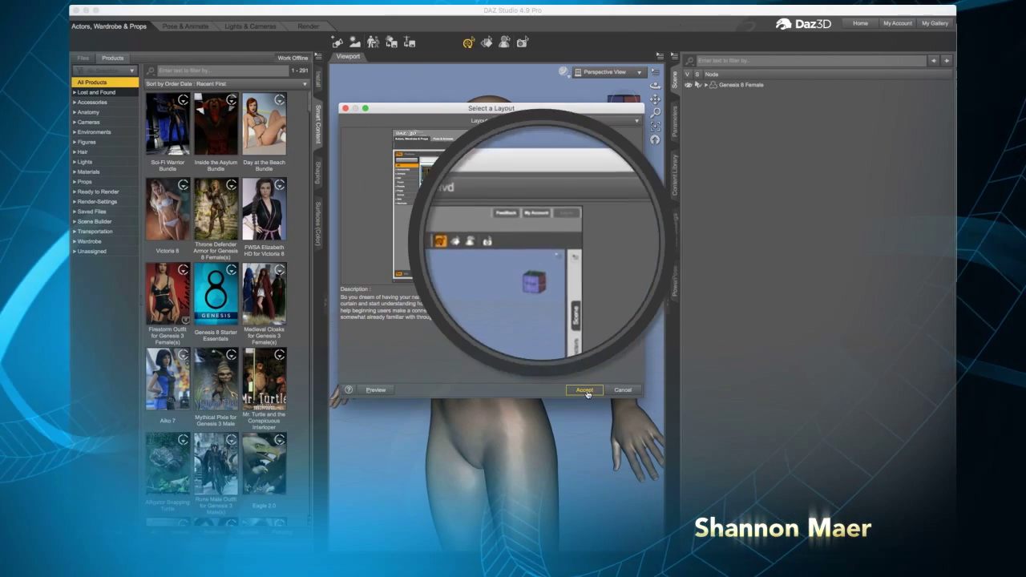
pyautogui.click(585, 391)
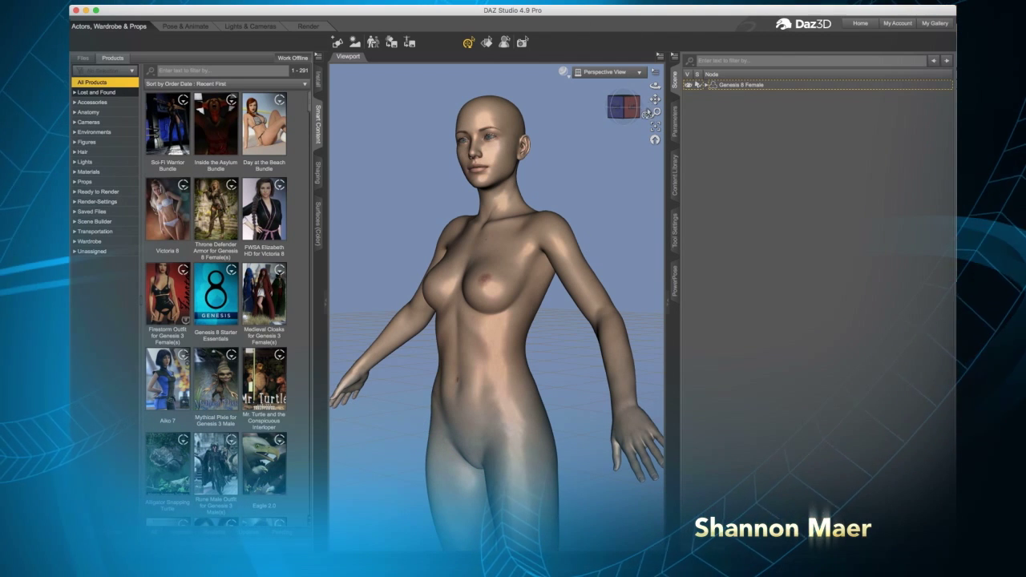
# Step: Select the Genesis 8 Female figure, view its body shaping options, and return to its compatible Smart Content products
pyautogui.moveTo(656, 99); pyautogui.dragTo(607, 106)
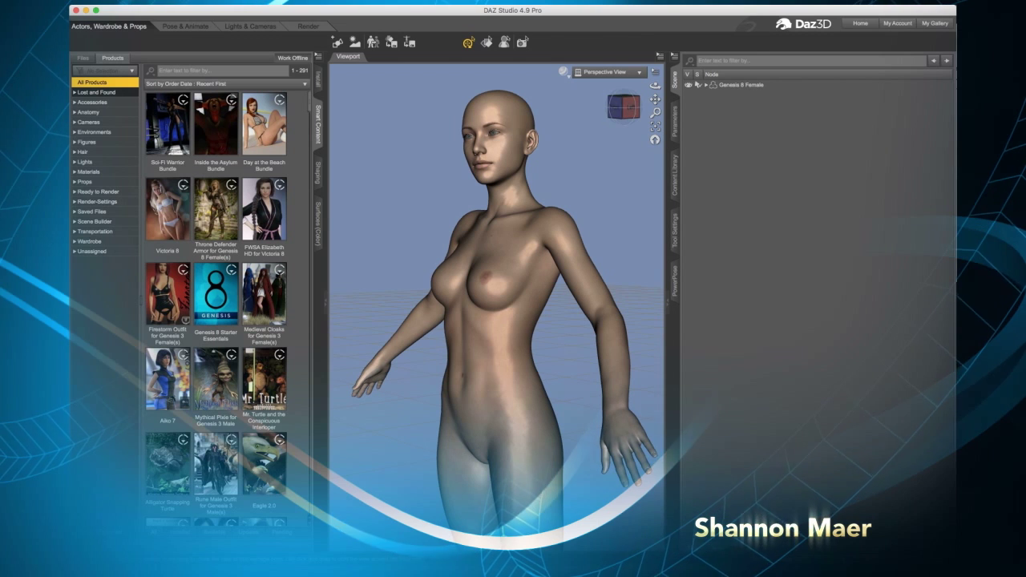
pyautogui.click(720, 86)
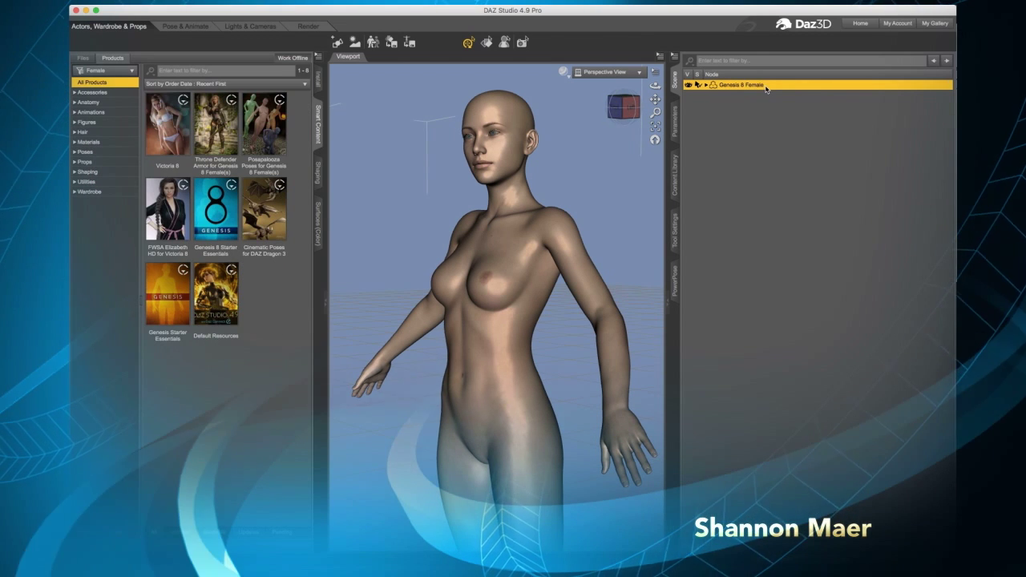
pyautogui.click(318, 171)
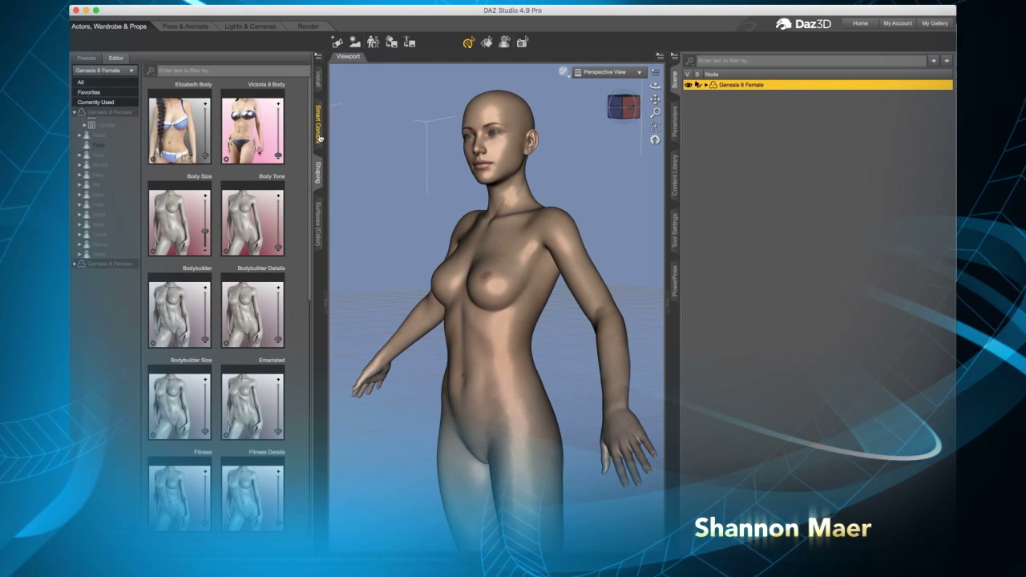
pyautogui.click(319, 133)
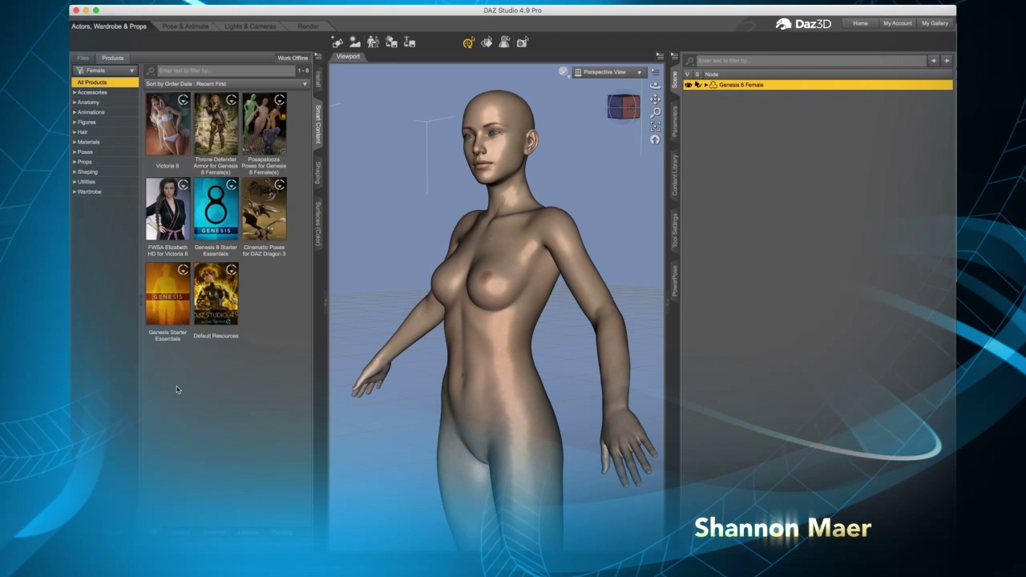
# Step: Browse the full Wardrobe category in Smart Content and open the Lolita Gothic for Genesis 3 Female(s) product
pyautogui.click(90, 192)
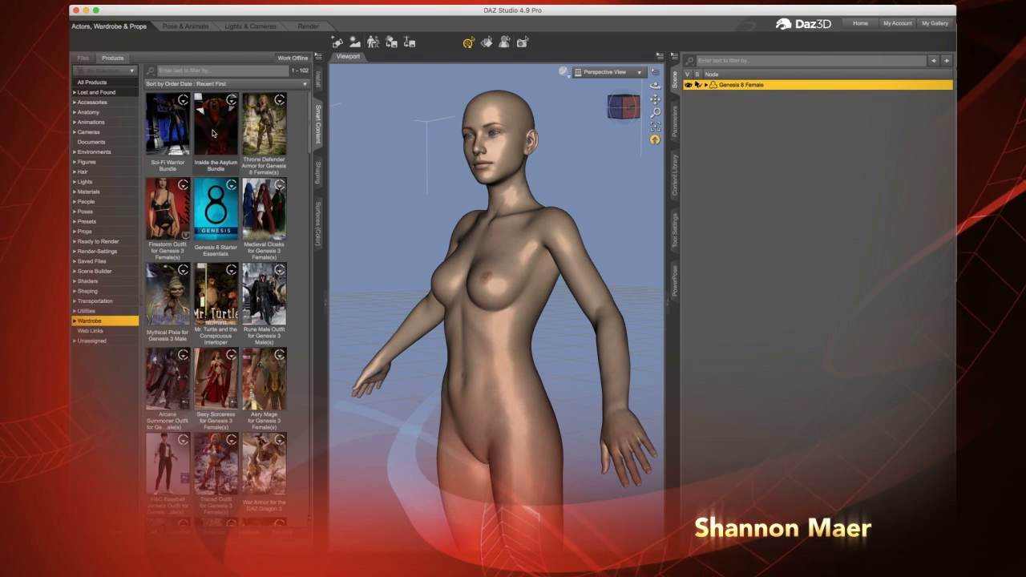
pyautogui.moveTo(310, 129)
pyautogui.mouseDown()
pyautogui.moveTo(324, 467)
pyautogui.moveTo(305, 117)
pyautogui.mouseUp()
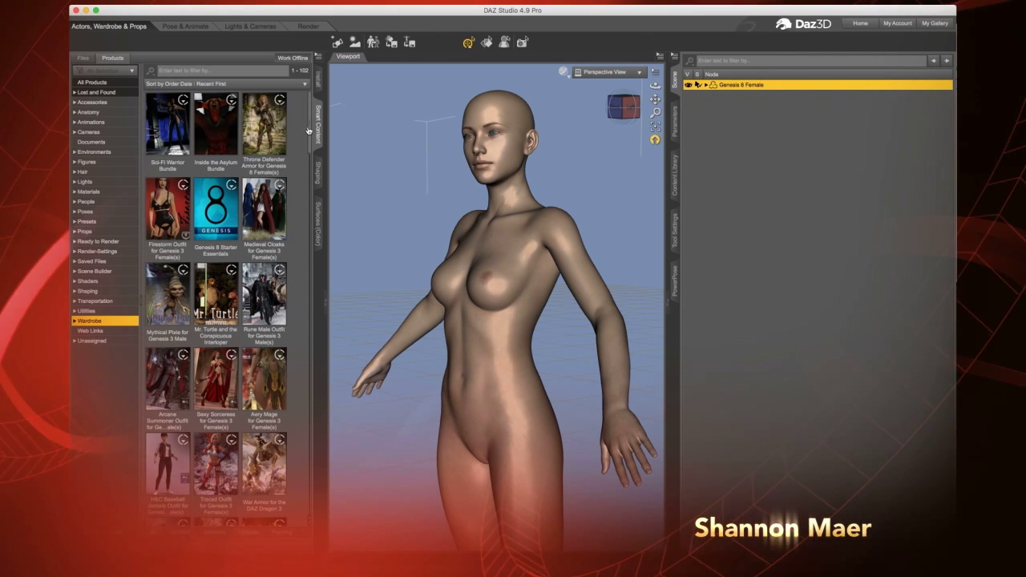
pyautogui.moveTo(309, 131); pyautogui.dragTo(310, 257)
pyautogui.click(213, 246)
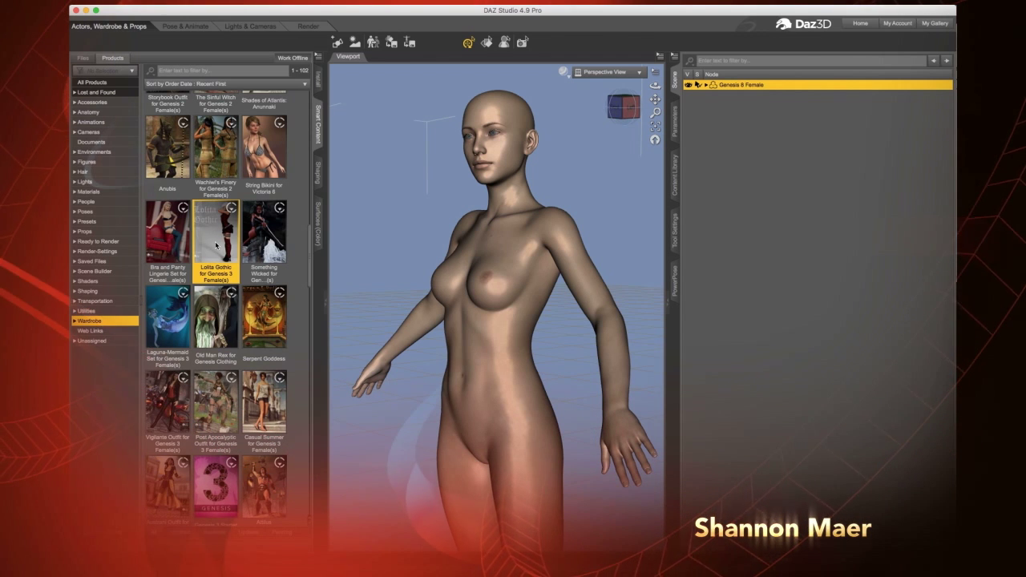
pyautogui.doubleClick(215, 245)
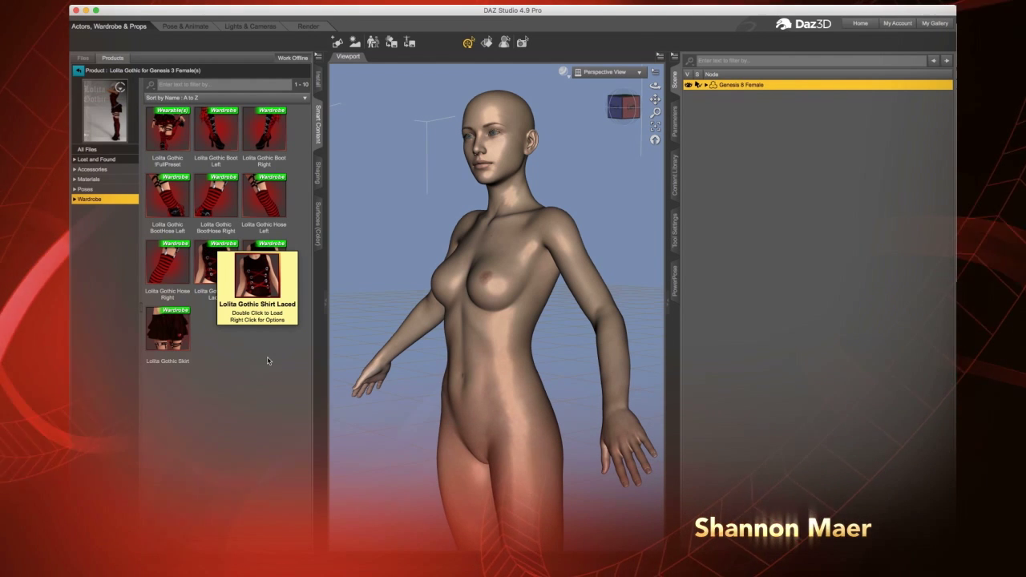
# Step: View the Lolita Gothic product's documentation page in an enlarged window, and close it
pyautogui.click(112, 126)
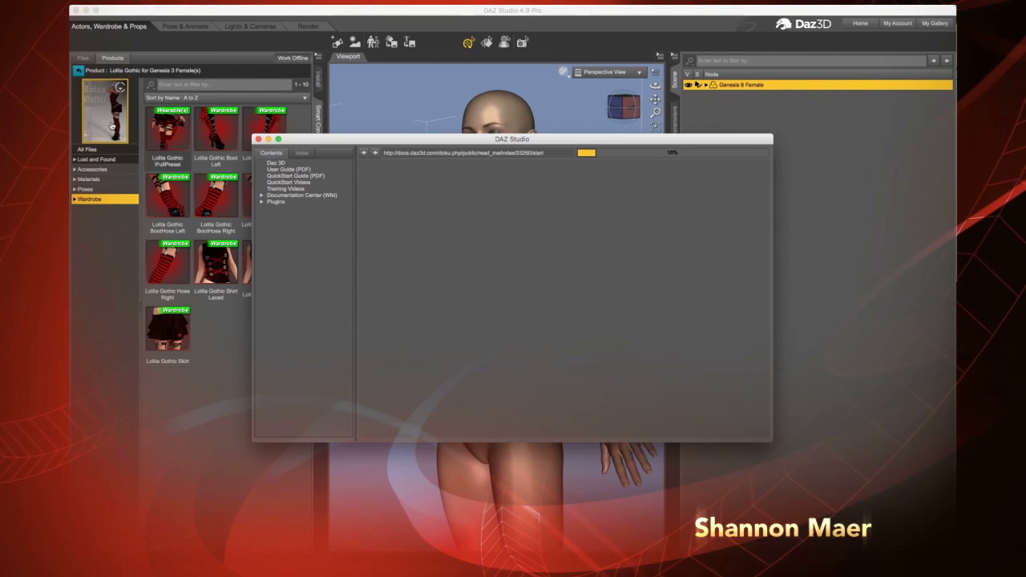
pyautogui.moveTo(374, 142); pyautogui.dragTo(312, 39)
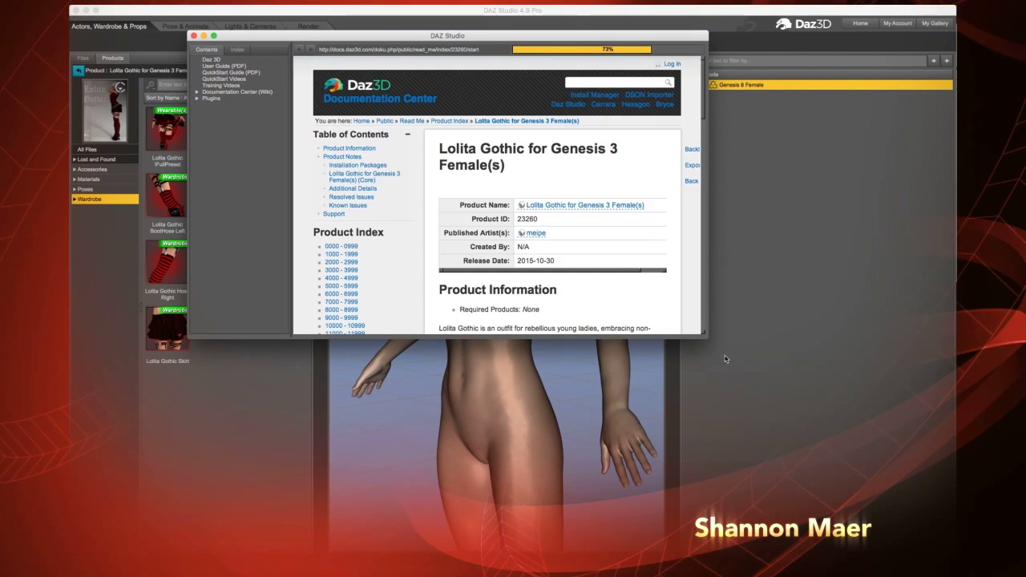
pyautogui.moveTo(707, 340); pyautogui.dragTo(761, 530)
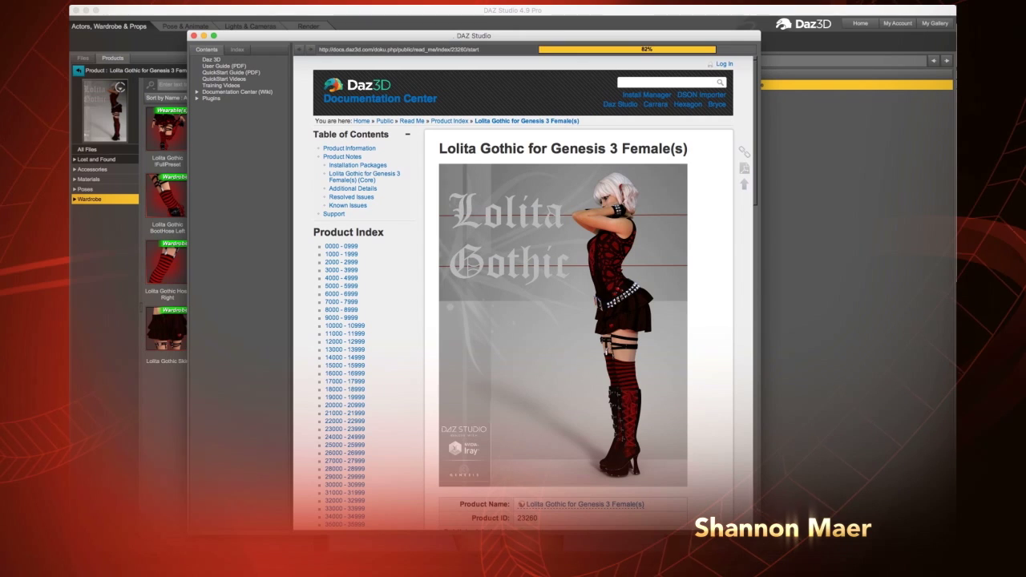
pyautogui.moveTo(250, 39); pyautogui.dragTo(254, 42)
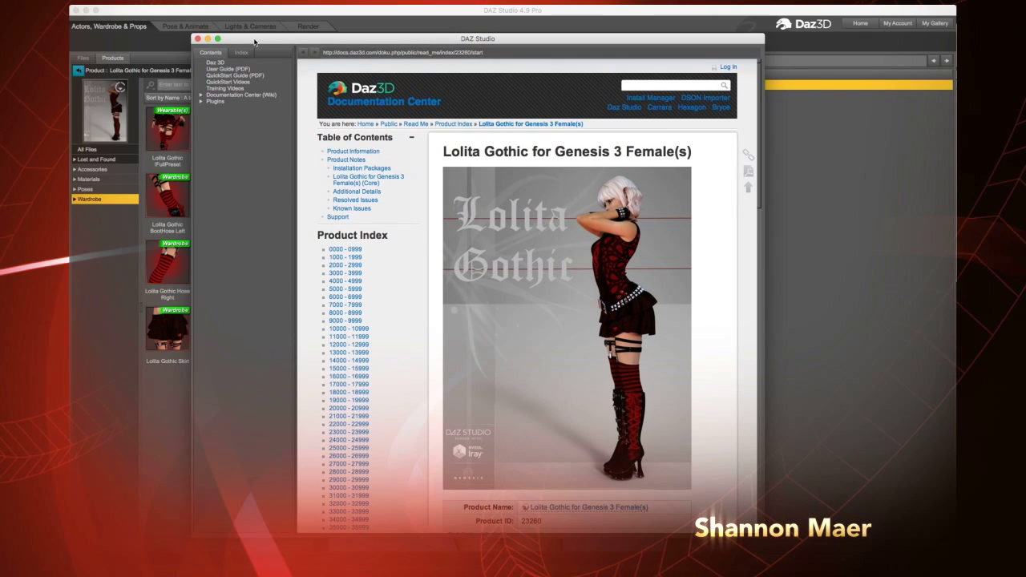
pyautogui.click(197, 39)
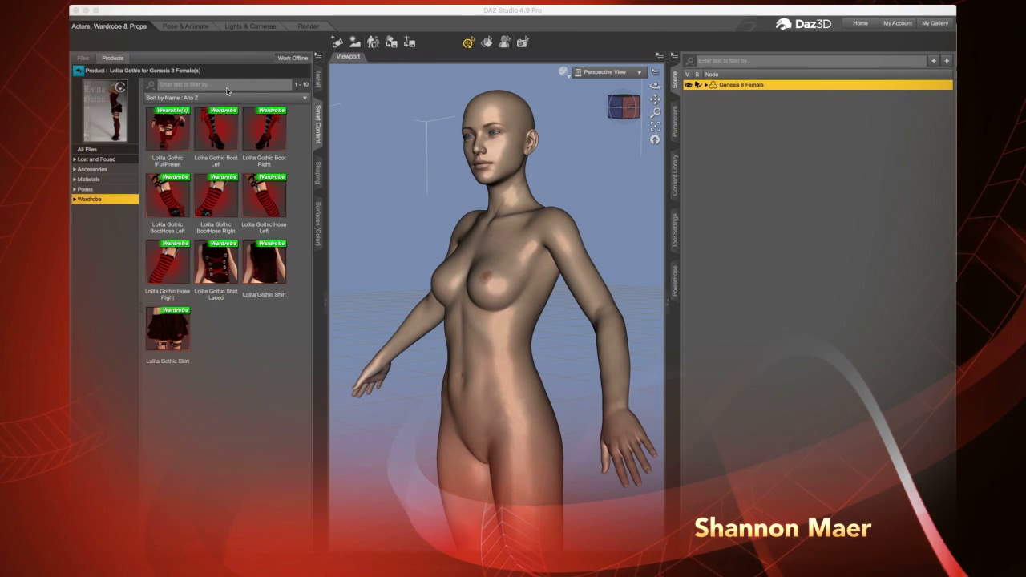
# Step: Load the Lolita Gothic !FullPreset outfit onto the selected Genesis 8 Female figure
pyautogui.click(172, 133)
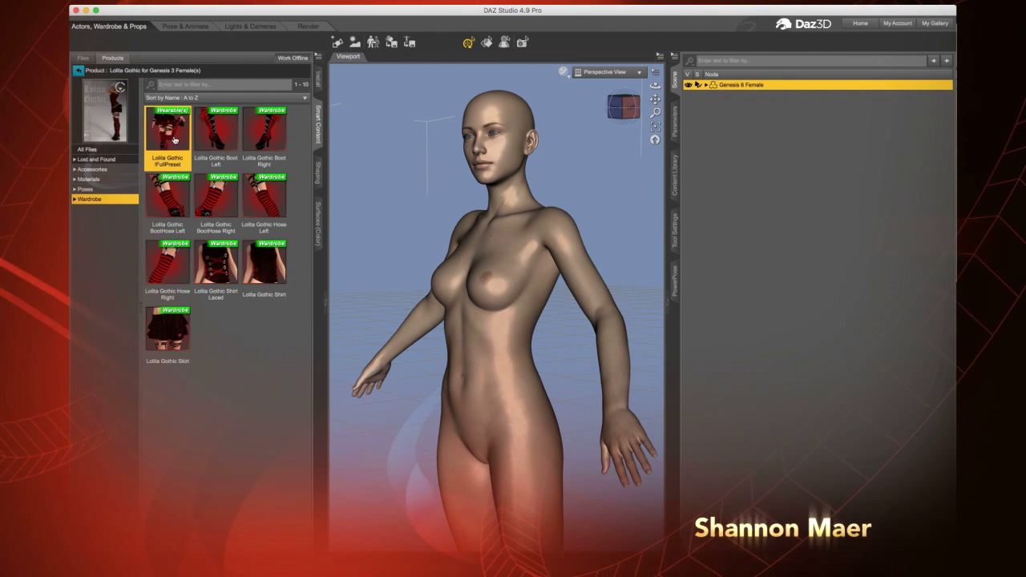
pyautogui.scroll(2, 595, 186)
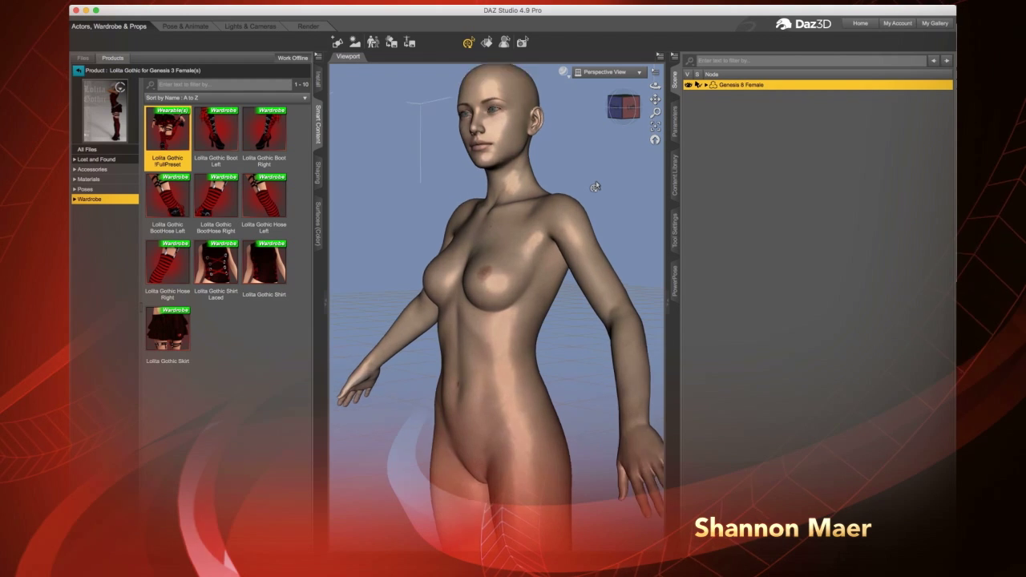
pyautogui.scroll(-5, 596, 185)
pyautogui.moveTo(655, 98); pyautogui.dragTo(632, 108)
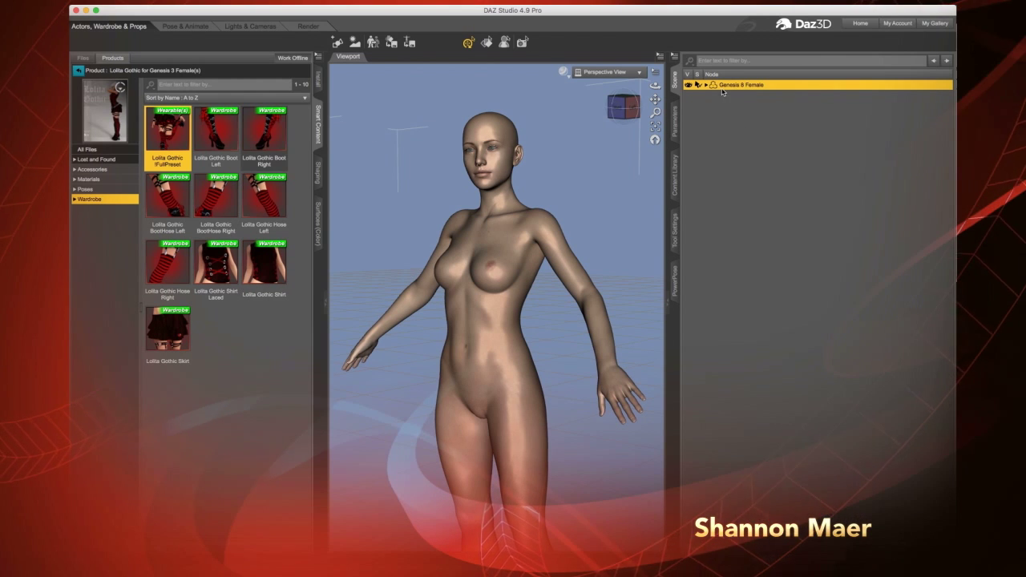
pyautogui.doubleClick(169, 135)
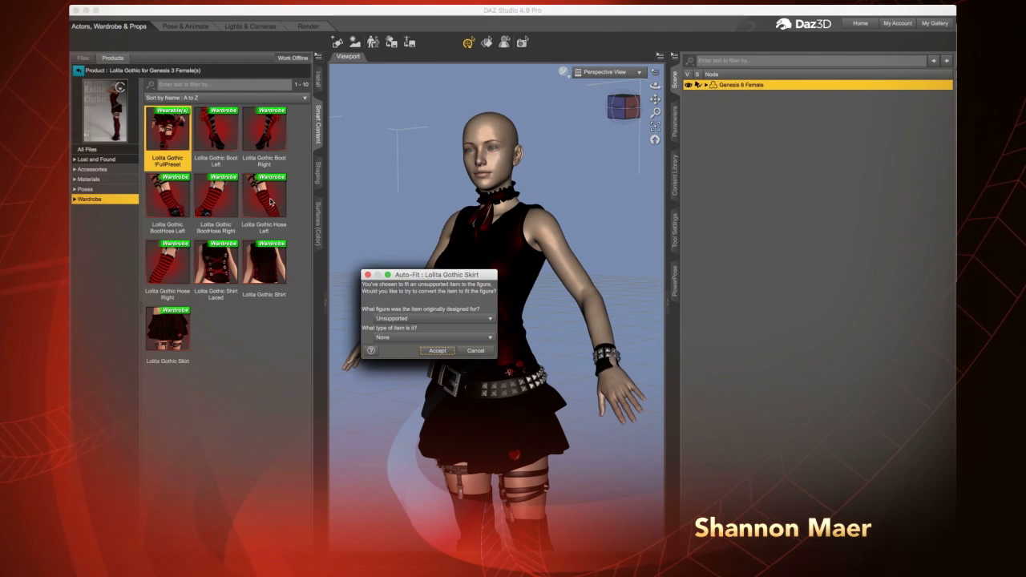
# Step: Auto-fit the Lolita Gothic Skirt with Genesis 3 Female as its original figure and None as the item type
pyautogui.moveTo(436, 276)
pyautogui.mouseDown()
pyautogui.moveTo(573, 274)
pyautogui.moveTo(444, 273)
pyautogui.mouseUp()
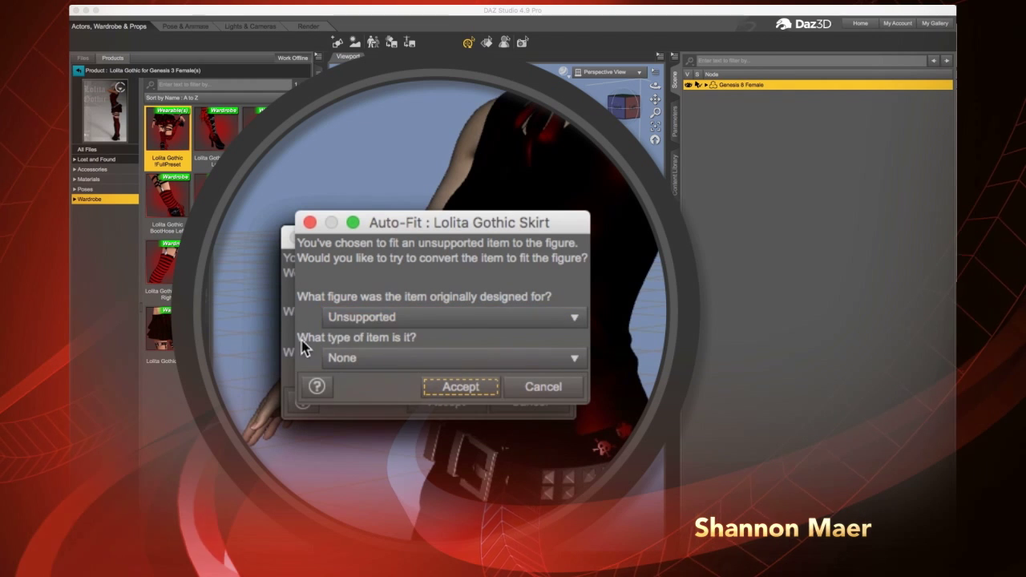
pyautogui.click(573, 319)
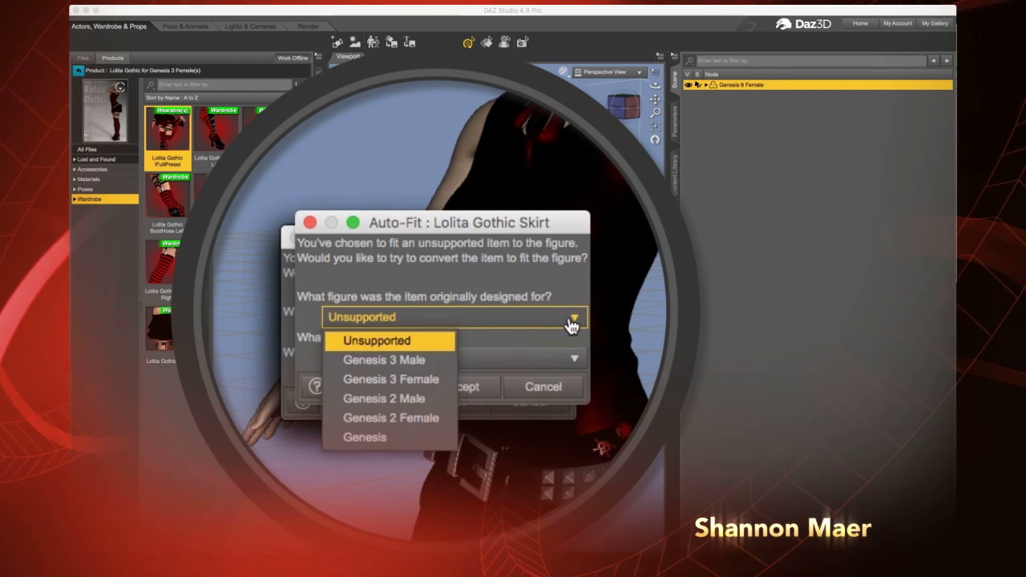
pyautogui.click(376, 381)
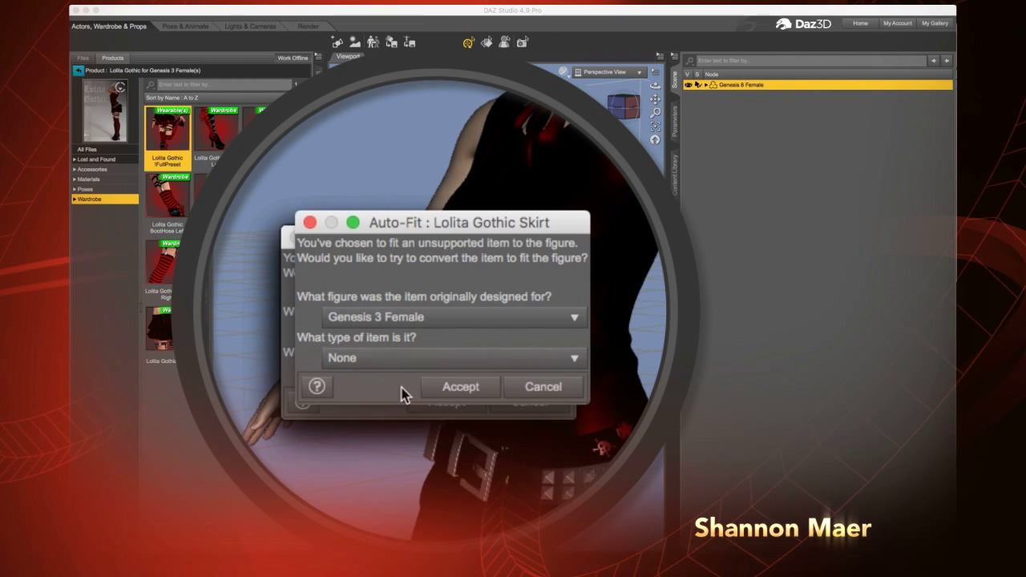
pyautogui.click(463, 389)
pyautogui.click(461, 393)
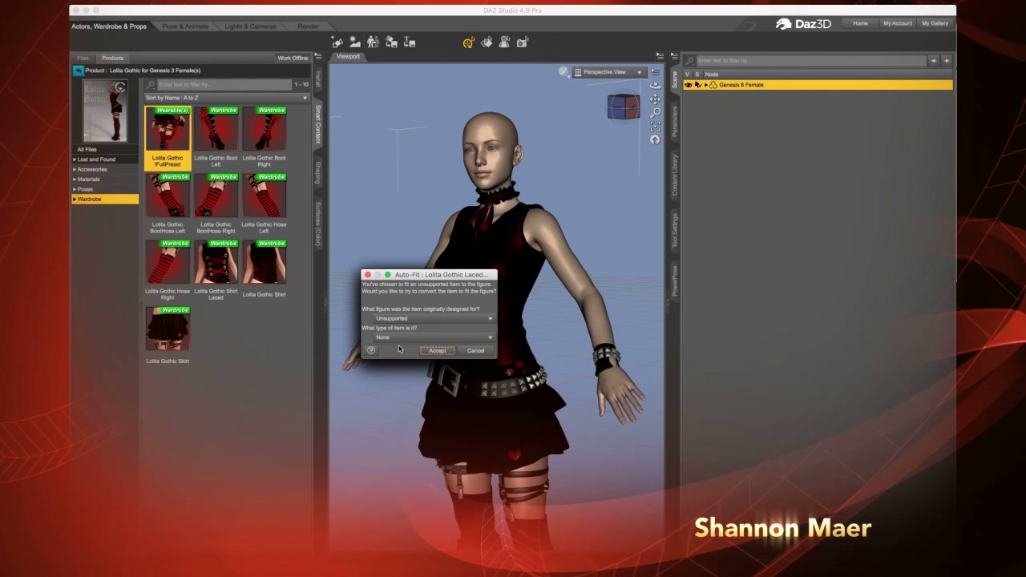
# Step: Set Genesis 3 Female as the original figure in the Auto-Fit conversion of the Lolita Gothic Laced item
pyautogui.click(491, 320)
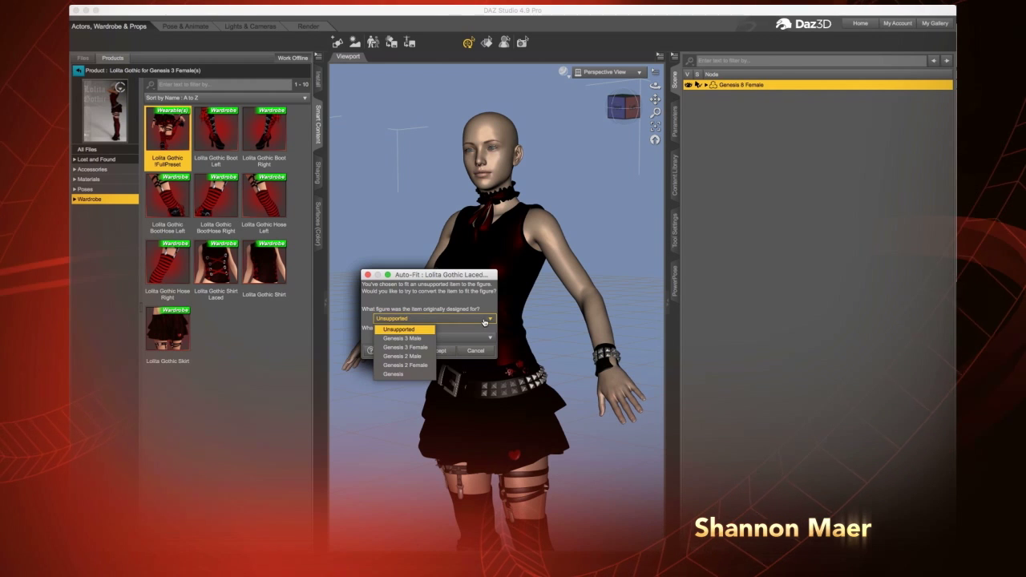
pyautogui.click(415, 347)
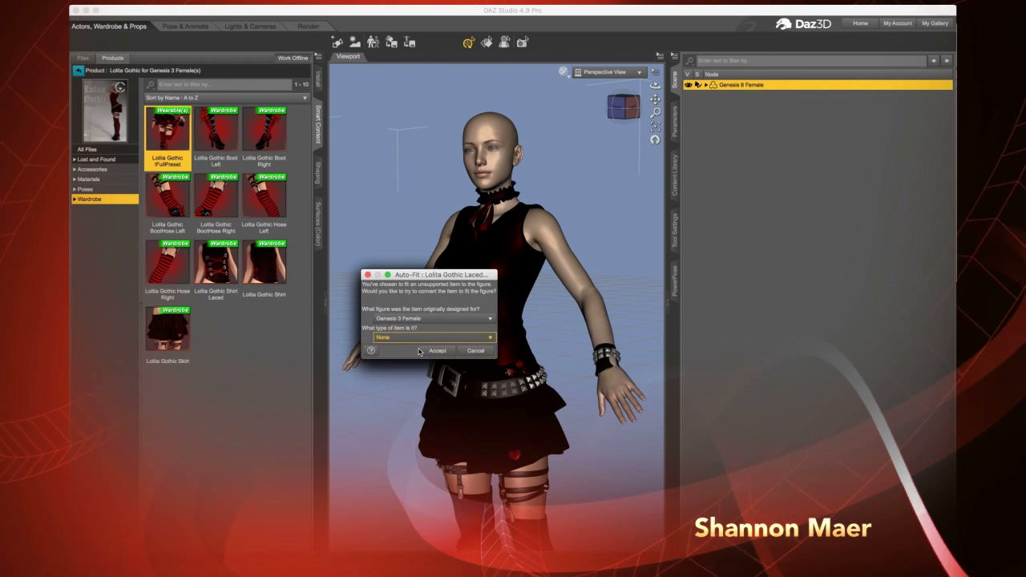